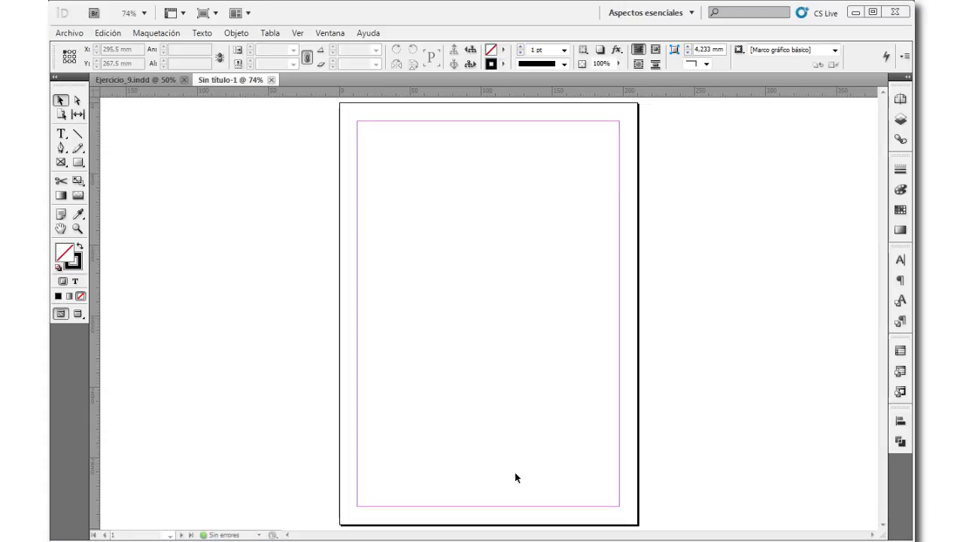
Show the Effects (Efectos) panel and move it to the empty area beside the page's upper part.
{"action": "left_click", "coordinate": [336, 35]}
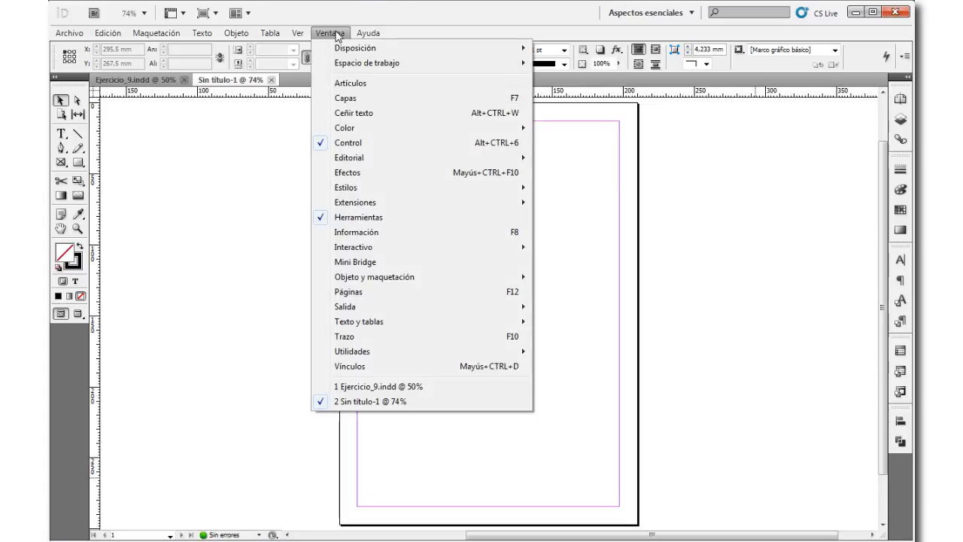
{"action": "left_click", "coordinate": [346, 172]}
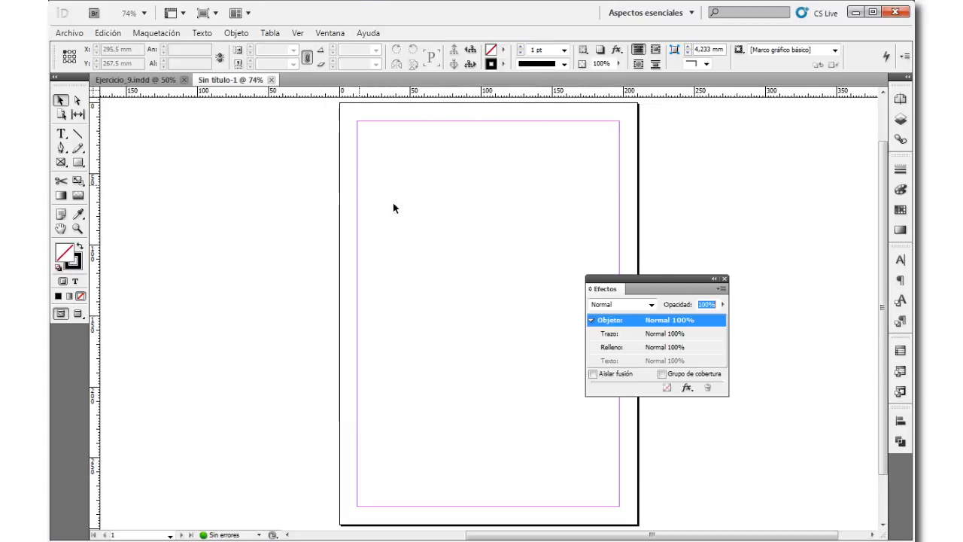
{"action": "left_click_drag", "start_coordinate": [659, 279], "coordinate": [760, 133]}
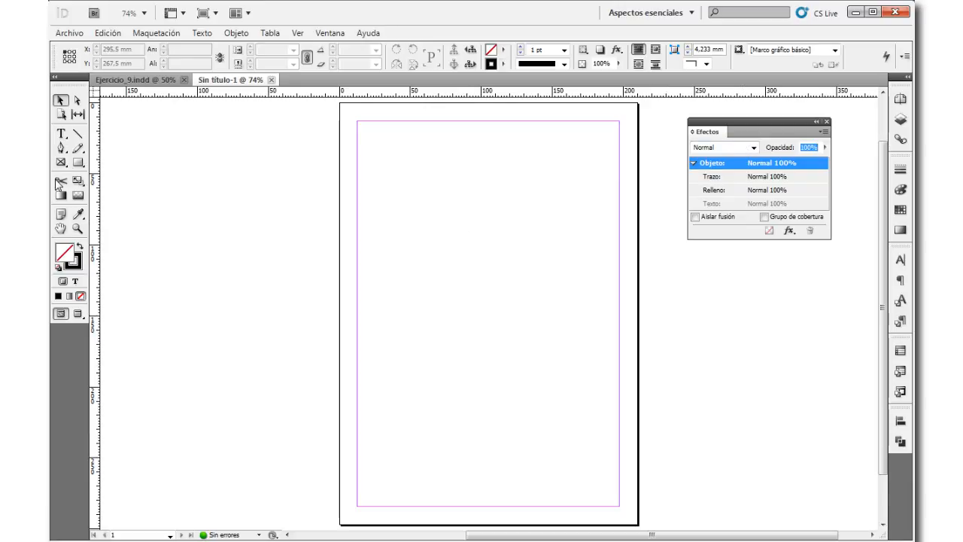
Draw four separate rectangles inside the page margins, about 67 × 42.5, 97.5 × 72, 56 × 27 and 97.5 × 30.5 mm.
{"action": "left_click", "coordinate": [78, 162]}
{"action": "left_click_drag", "start_coordinate": [375, 137], "coordinate": [472, 199]}
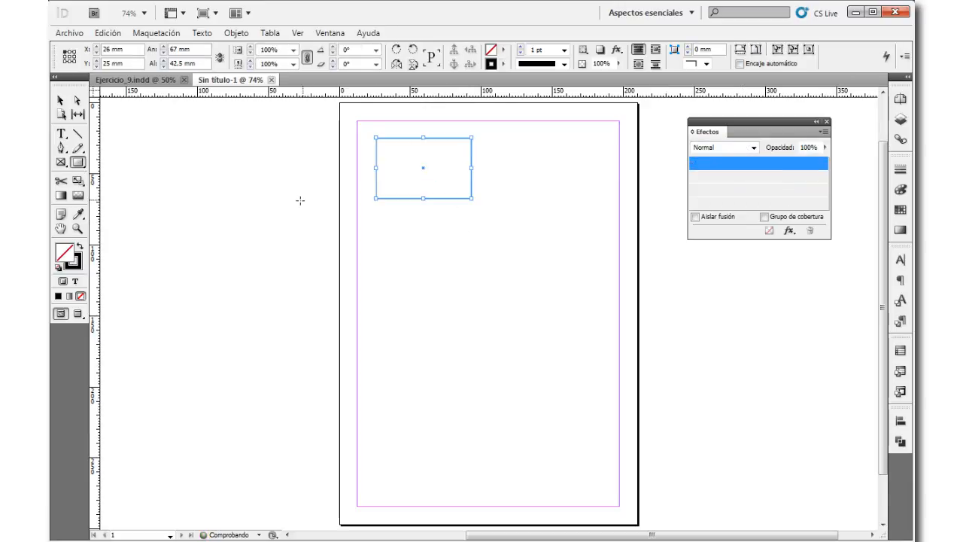
{"action": "left_click_drag", "start_coordinate": [395, 224], "coordinate": [532, 327]}
{"action": "left_click_drag", "start_coordinate": [506, 153], "coordinate": [586, 191]}
{"action": "left_click_drag", "start_coordinate": [404, 368], "coordinate": [541, 410]}
Fill the upper-left rectangle with cyan C=100 M=0 Y=0 K=0 and the upper-right rectangle with magenta C=0 M=100 Y=0 K=0.
{"action": "left_click", "coordinate": [60, 100]}
{"action": "left_click", "coordinate": [461, 183]}
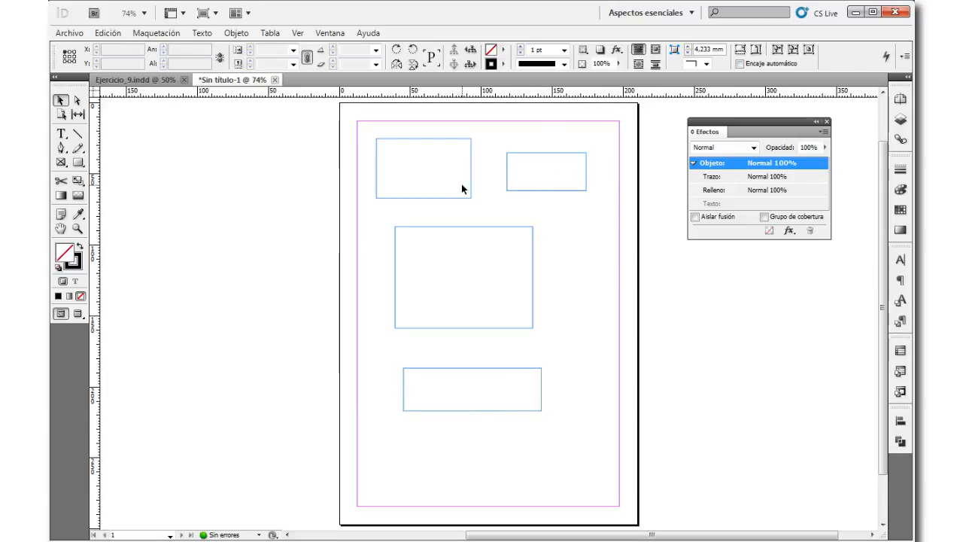
{"action": "left_click", "coordinate": [418, 141]}
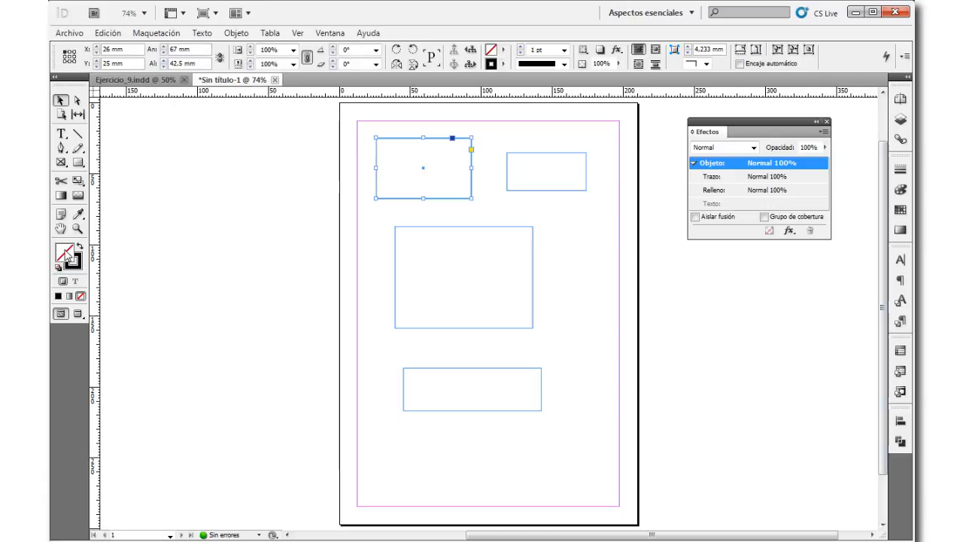
{"action": "left_click", "coordinate": [899, 209]}
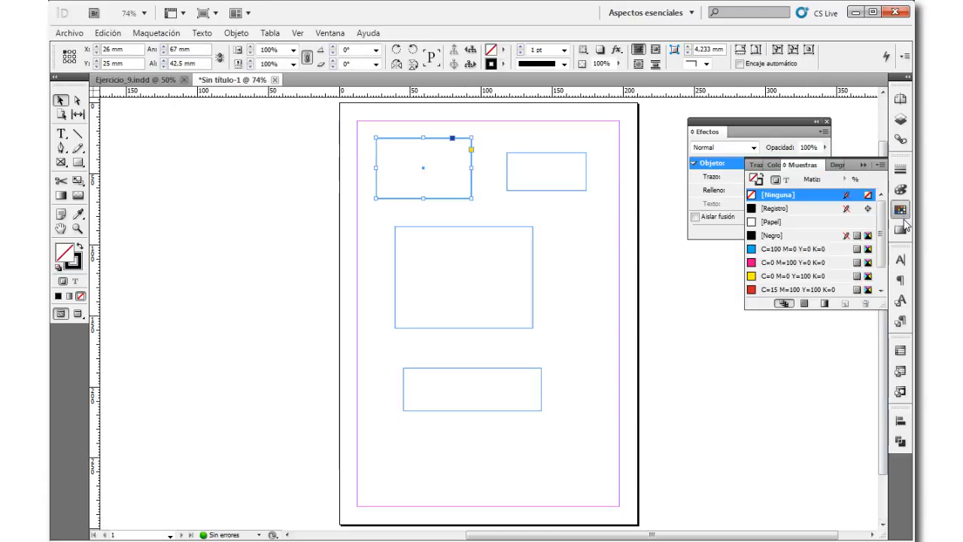
{"action": "left_click", "coordinate": [794, 248]}
{"action": "left_click", "coordinate": [576, 176]}
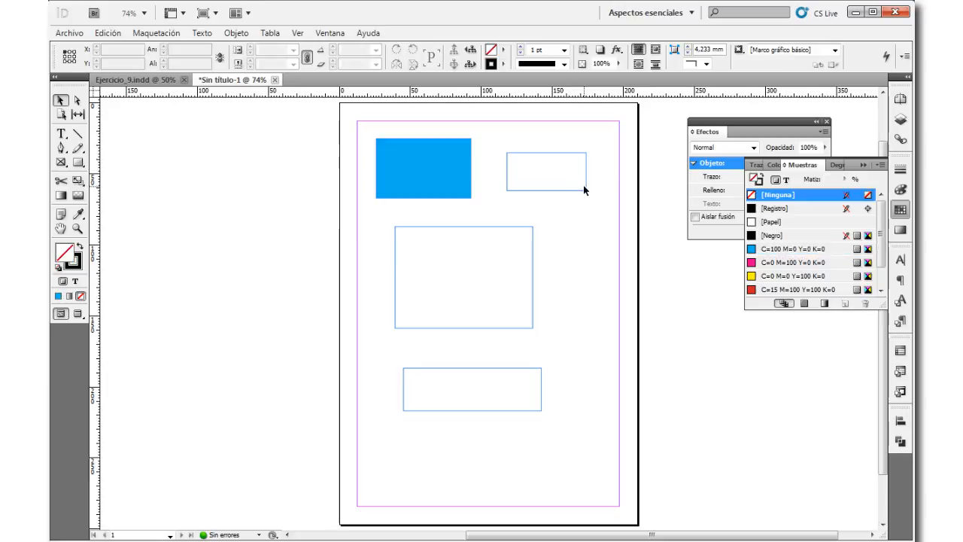
{"action": "left_click", "coordinate": [550, 153]}
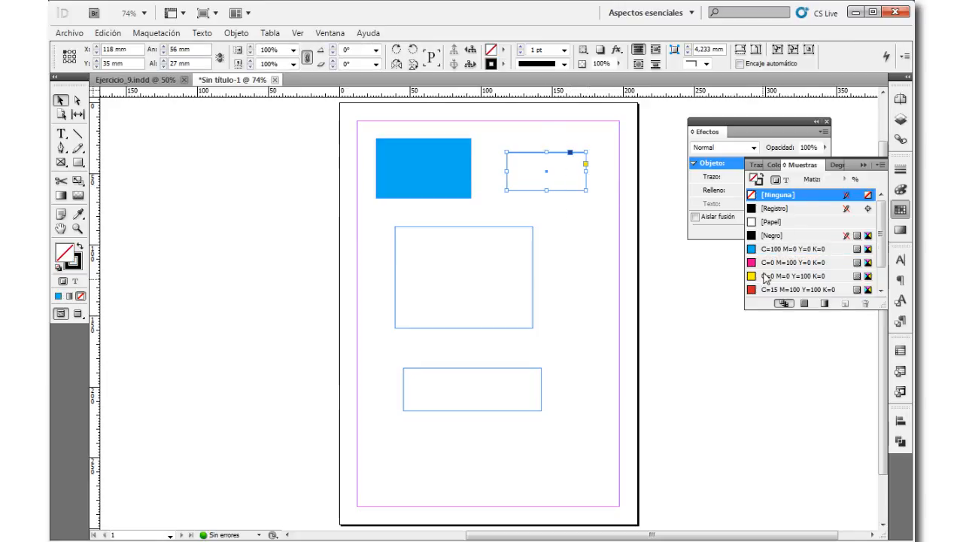
{"action": "left_click", "coordinate": [765, 263]}
Fill the large middle rectangle with yellow C=0 M=0 Y=100 K=0 and the lowest rectangle with green C=75 M=5 Y=100 K=0.
{"action": "left_click", "coordinate": [529, 233]}
{"action": "left_click", "coordinate": [850, 276]}
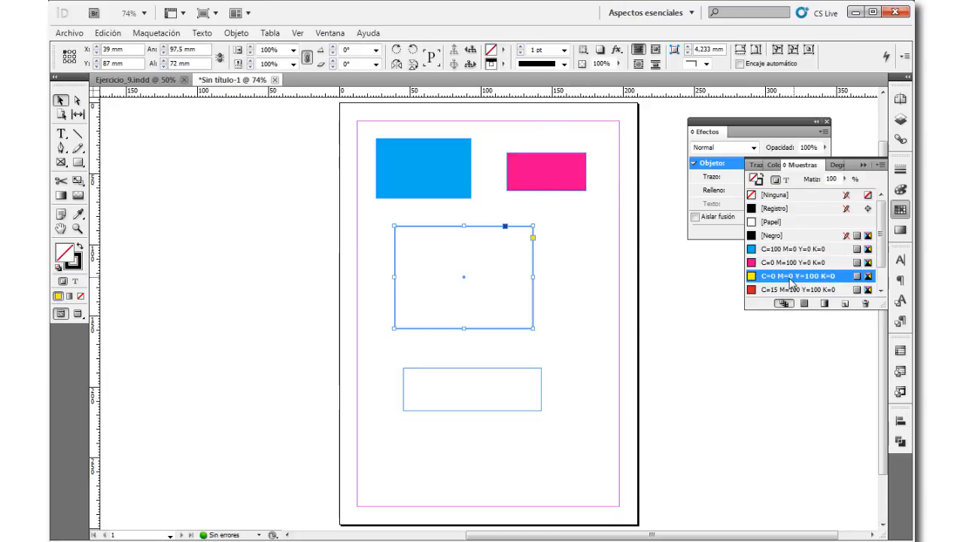
{"action": "left_click", "coordinate": [541, 383]}
{"action": "scroll", "coordinate": [812, 241], "scroll_direction": "down", "scroll_amount": 1}
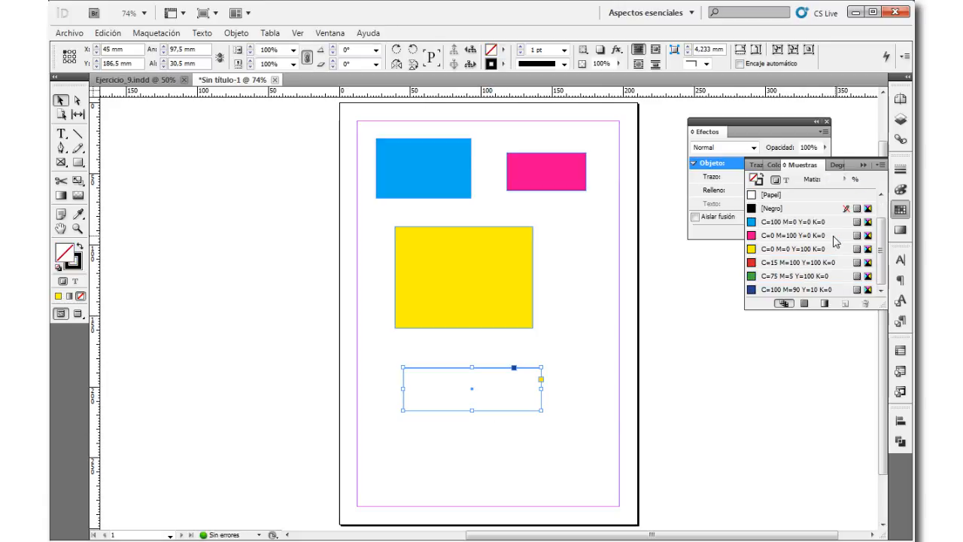
{"action": "left_click", "coordinate": [786, 276]}
{"action": "left_click", "coordinate": [590, 357]}
{"action": "left_click", "coordinate": [899, 209]}
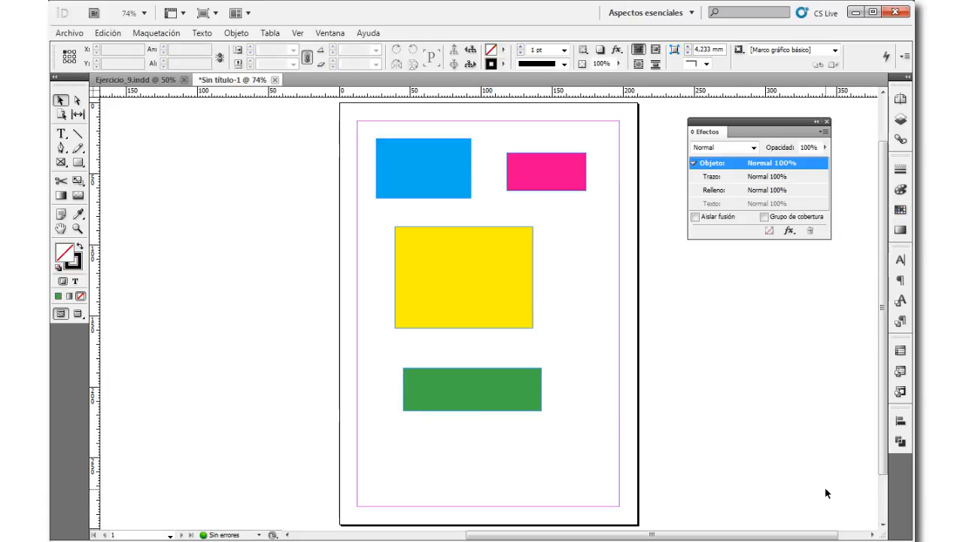
Examine the object, stroke and fill effect levels of the coloured rectangles and the blending modes available for them.
{"action": "left_click", "coordinate": [424, 177]}
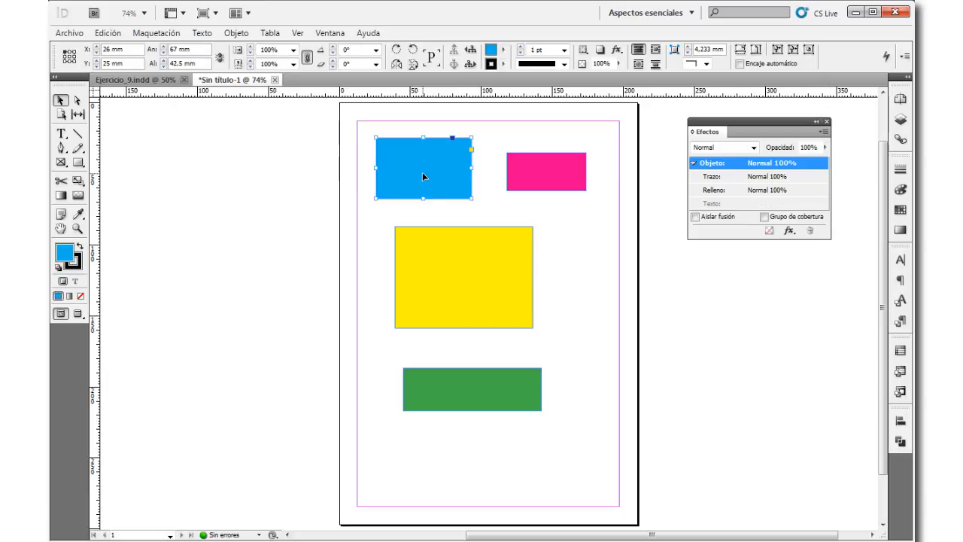
{"action": "left_click", "coordinate": [562, 179]}
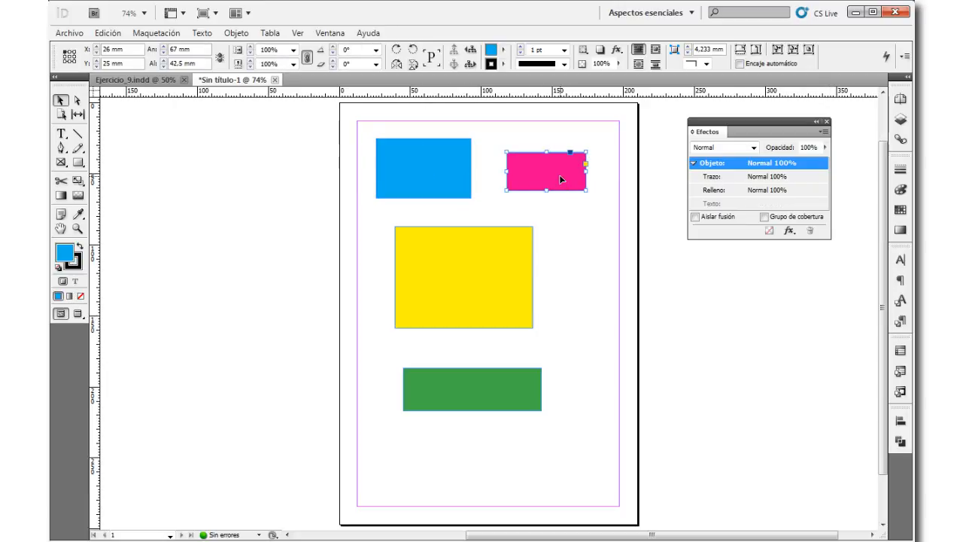
{"action": "left_click", "coordinate": [508, 290]}
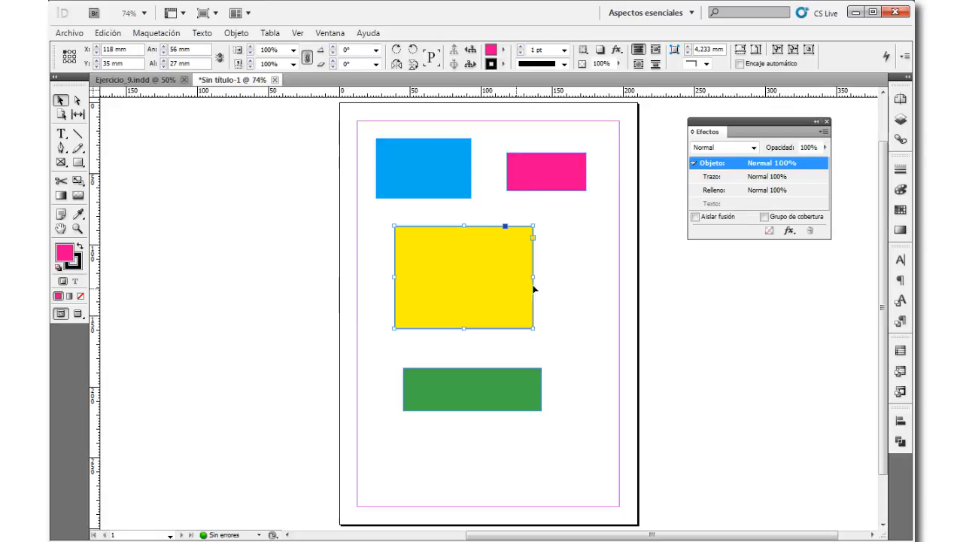
{"action": "left_click", "coordinate": [745, 178]}
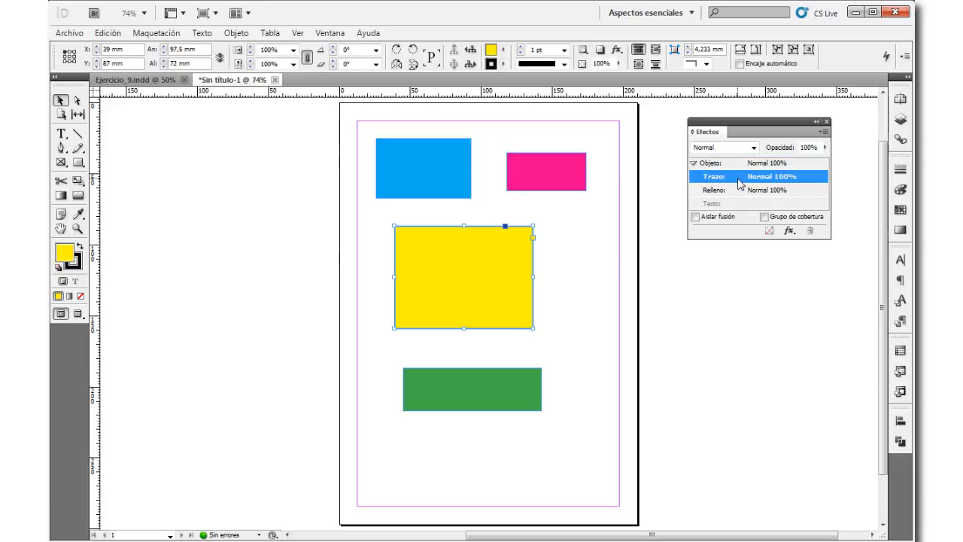
{"action": "left_click", "coordinate": [798, 190]}
{"action": "left_click", "coordinate": [799, 178]}
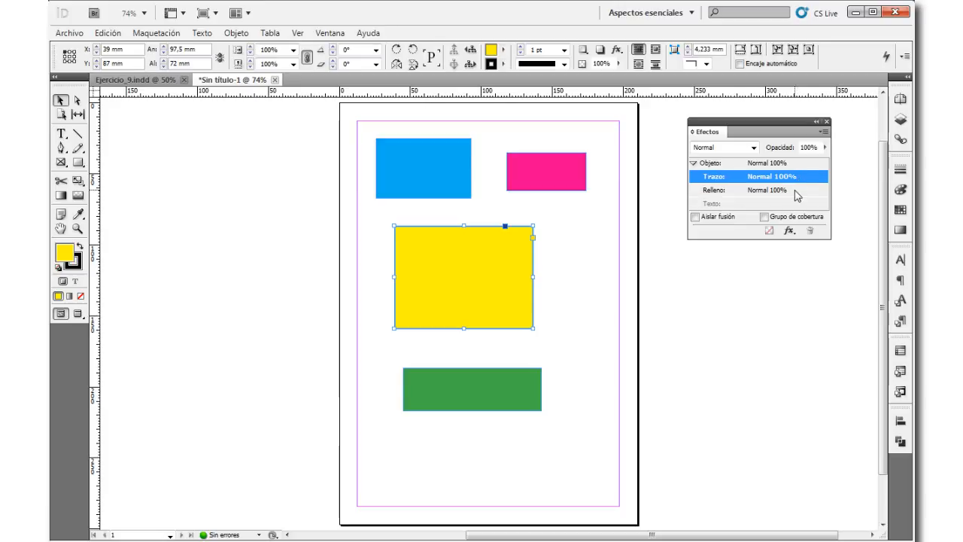
{"action": "left_click", "coordinate": [797, 190]}
{"action": "left_click", "coordinate": [797, 170]}
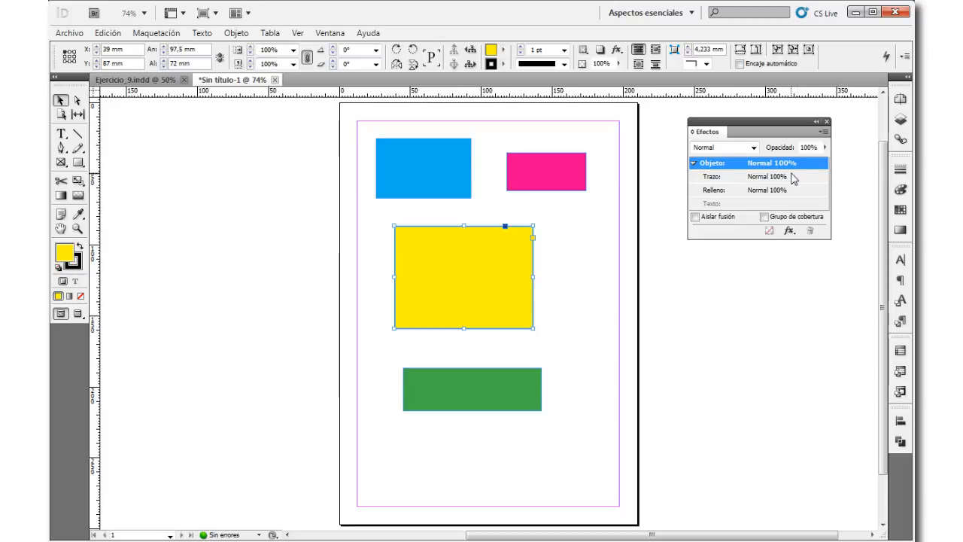
{"action": "left_click", "coordinate": [793, 178]}
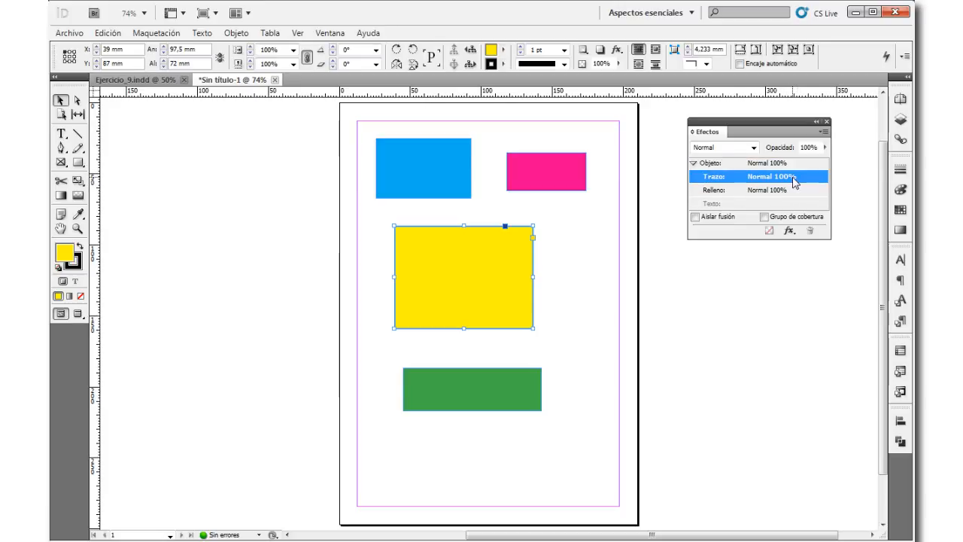
{"action": "left_click", "coordinate": [754, 149]}
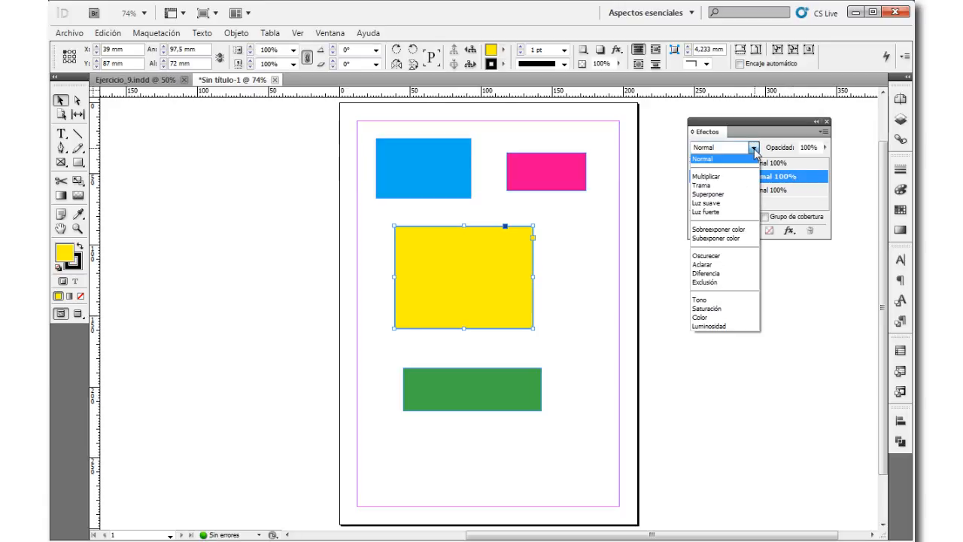
{"action": "left_click", "coordinate": [606, 402]}
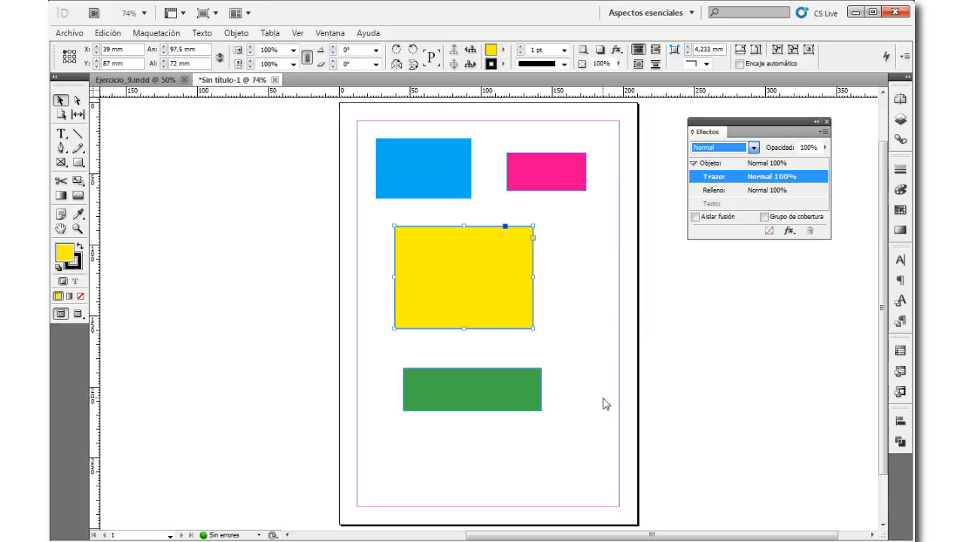
Move the blue rectangle so it overlaps the yellow rectangle's upper-left corner, and set the yellow rectangle's blending mode to Multiplicar.
{"action": "left_click", "coordinate": [429, 167]}
{"action": "left_click_drag", "start_coordinate": [430, 163], "coordinate": [410, 226]}
{"action": "left_click", "coordinate": [508, 267]}
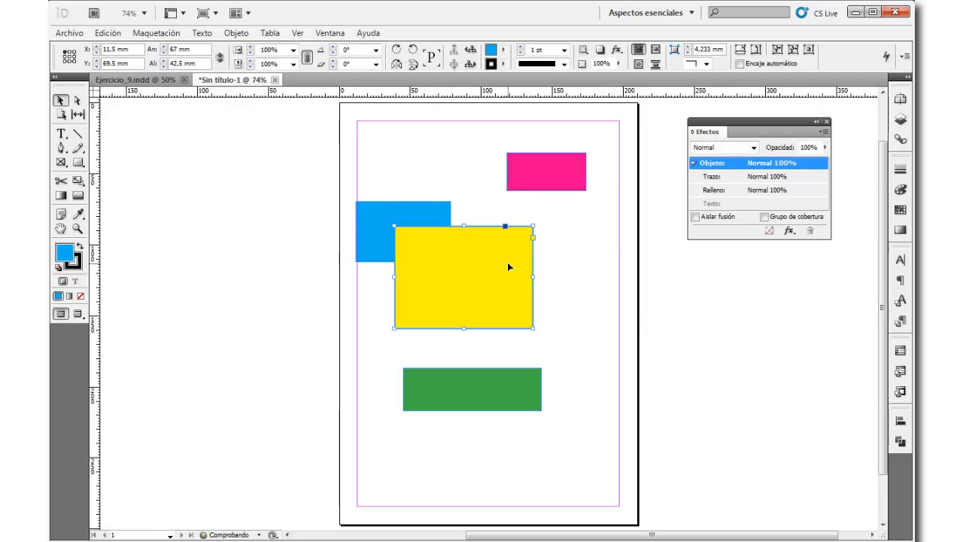
{"action": "left_click", "coordinate": [754, 147]}
{"action": "left_click", "coordinate": [706, 176]}
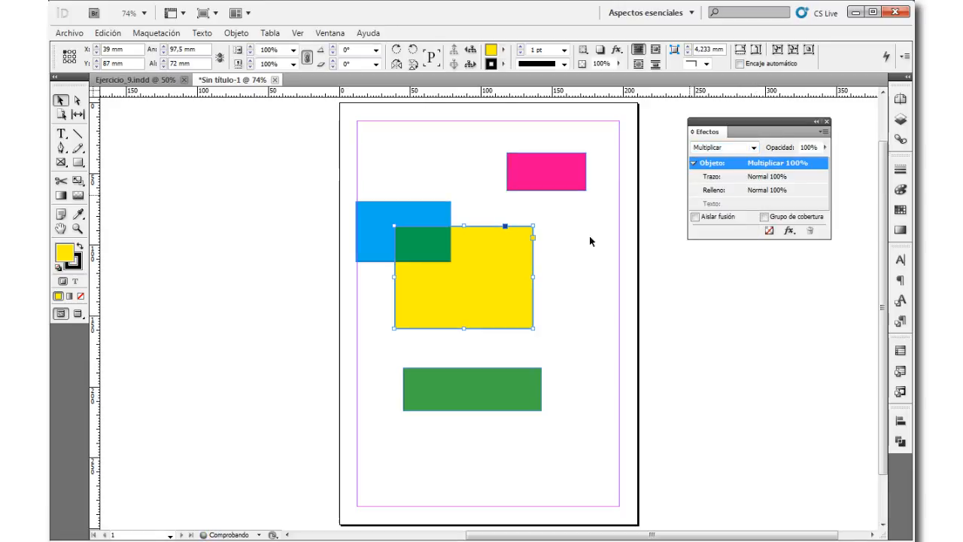
Change the yellow rectangle's object-level blending mode to Superponer and deselect it.
{"action": "left_click", "coordinate": [753, 147]}
{"action": "left_click", "coordinate": [711, 194]}
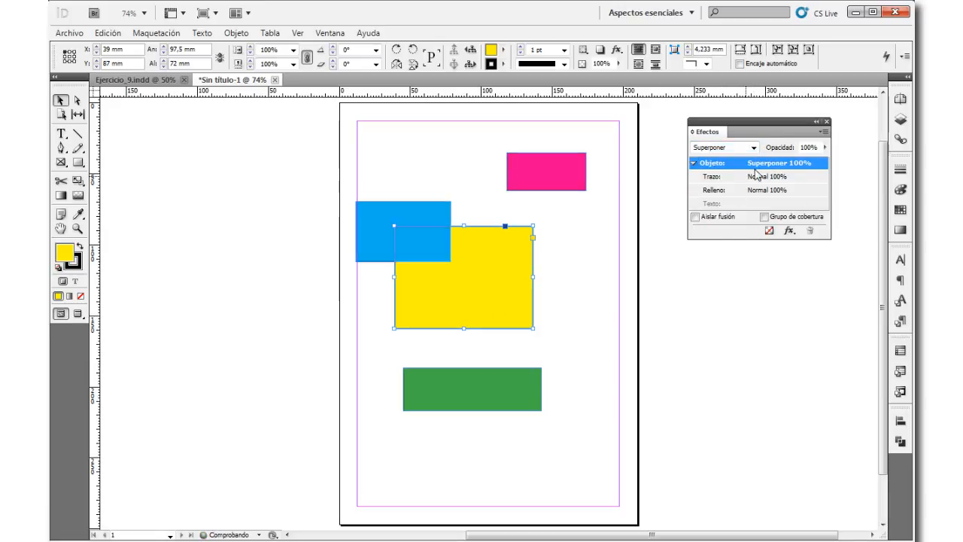
{"action": "left_click", "coordinate": [662, 331]}
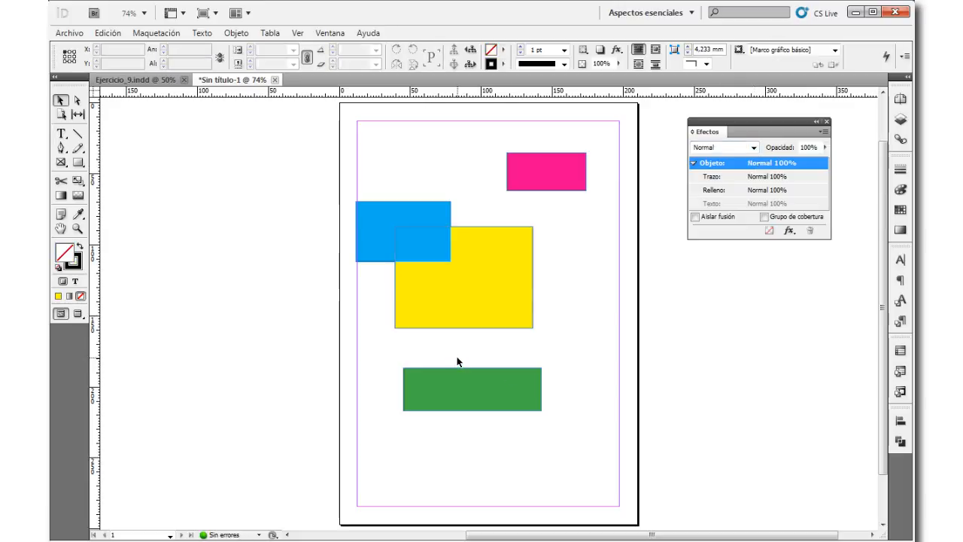
Set the blending mode of only the yellow rectangle's stroke (Trazo) to Luz fuerte.
{"action": "left_click", "coordinate": [487, 269]}
{"action": "left_click", "coordinate": [753, 147]}
{"action": "left_click", "coordinate": [722, 214]}
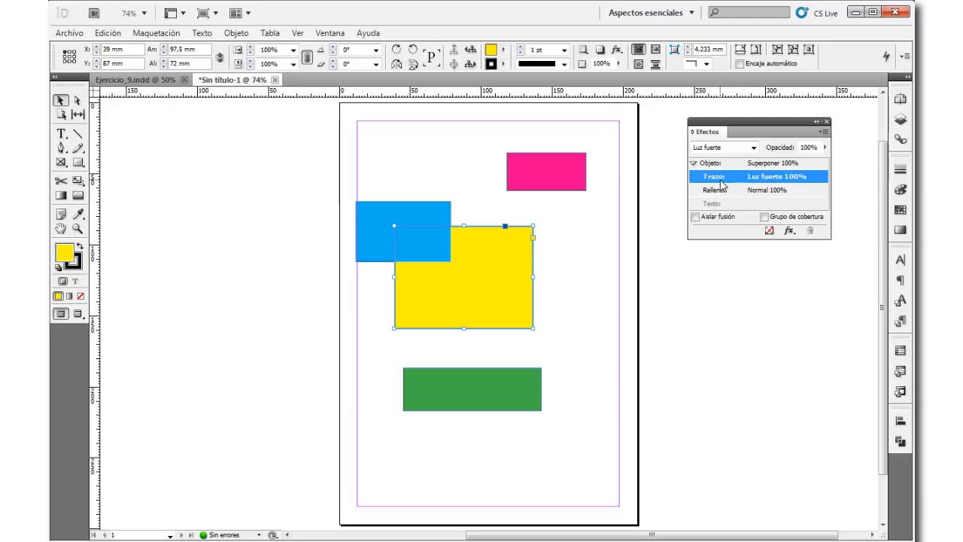
{"action": "left_click", "coordinate": [576, 283]}
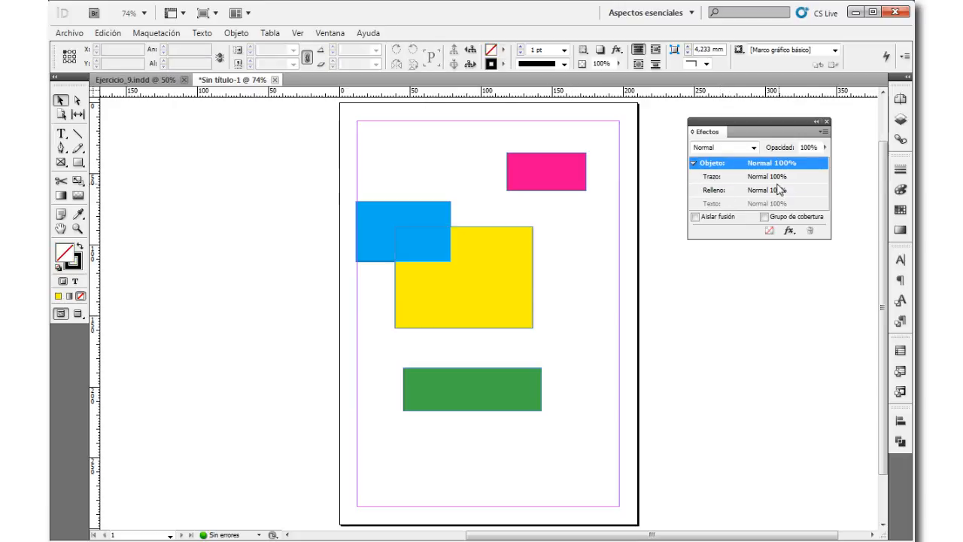
Set the opacity of only the yellow rectangle's fill (Relleno) to 50%.
{"action": "left_click", "coordinate": [515, 261]}
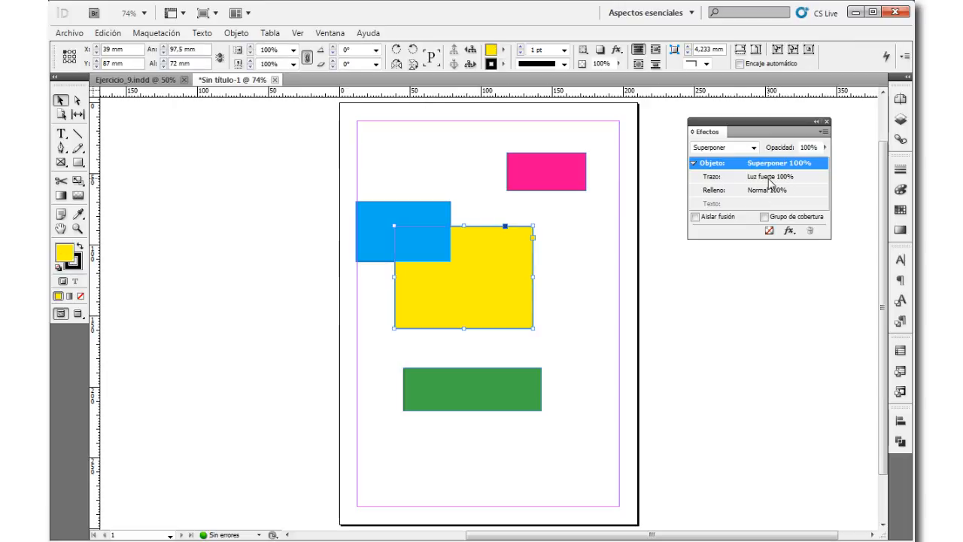
{"action": "left_click", "coordinate": [803, 197]}
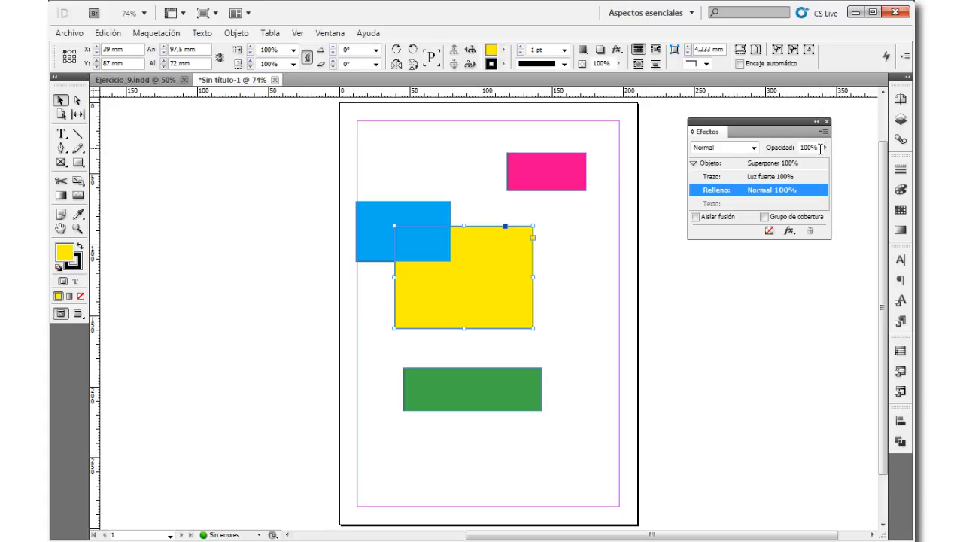
{"action": "left_click_drag", "start_coordinate": [813, 148], "coordinate": [774, 146]}
{"action": "type", "text": "50"}
{"action": "key", "text": "Return"}
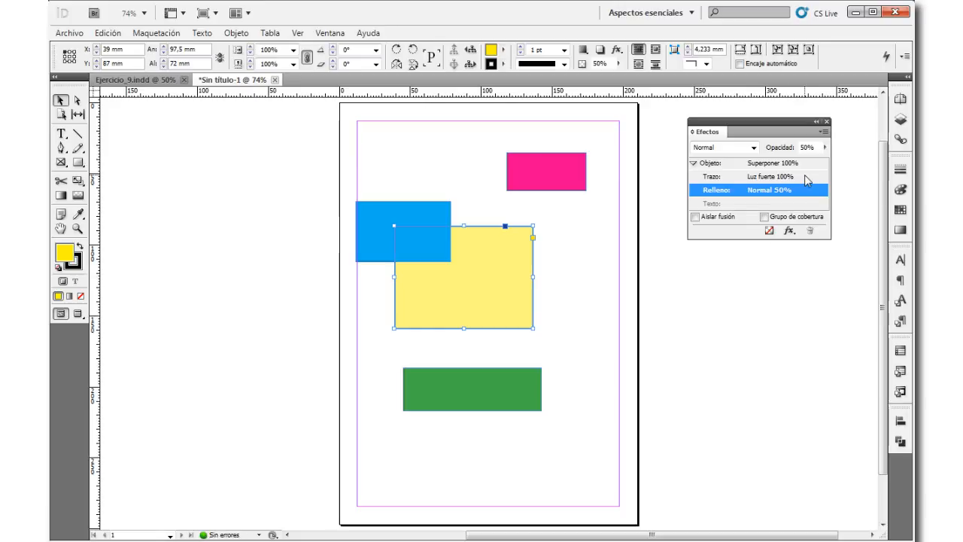
{"action": "left_click", "coordinate": [807, 178]}
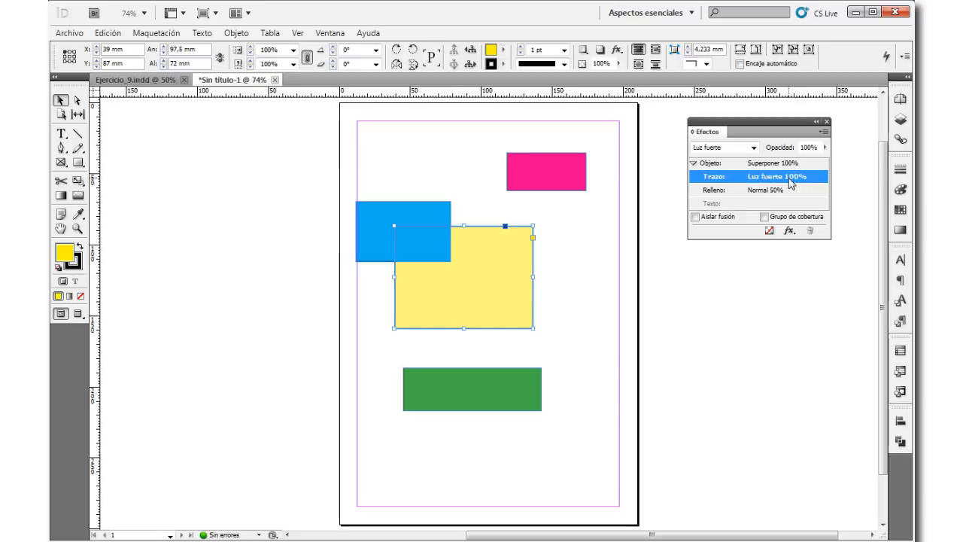
{"action": "left_click", "coordinate": [574, 318]}
Open the Sombra paralela effect settings for the yellow rectangle at object level.
{"action": "left_click", "coordinate": [403, 288]}
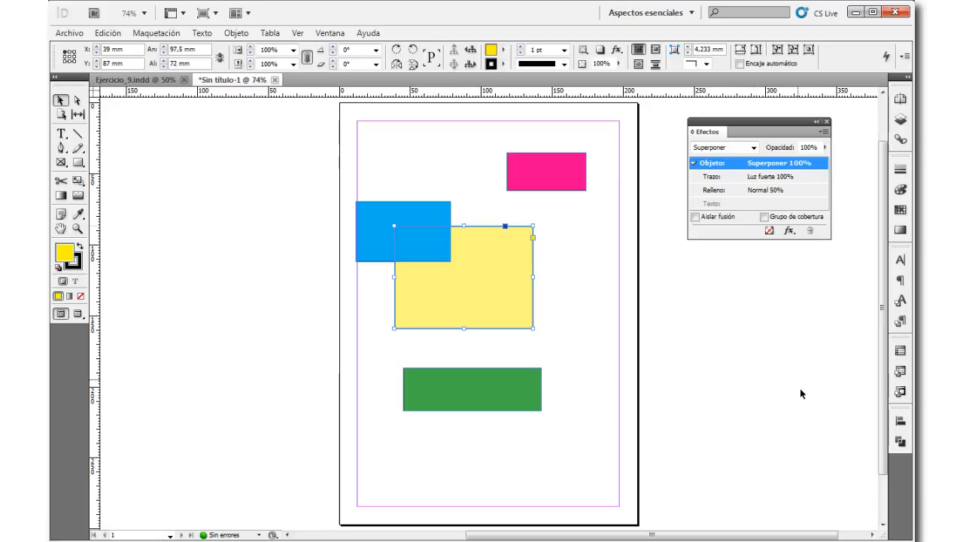
{"action": "left_click", "coordinate": [788, 231]}
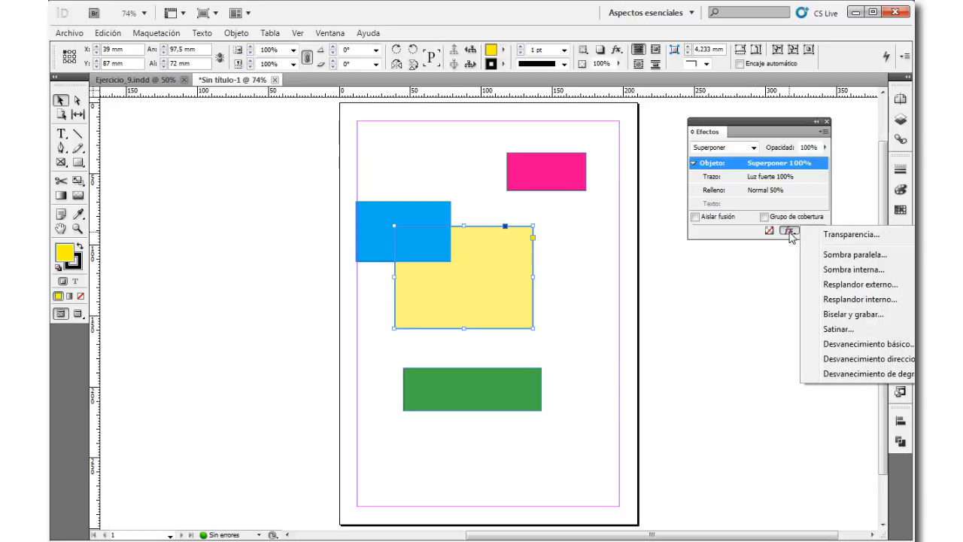
{"action": "left_click_drag", "start_coordinate": [736, 135], "coordinate": [635, 127]}
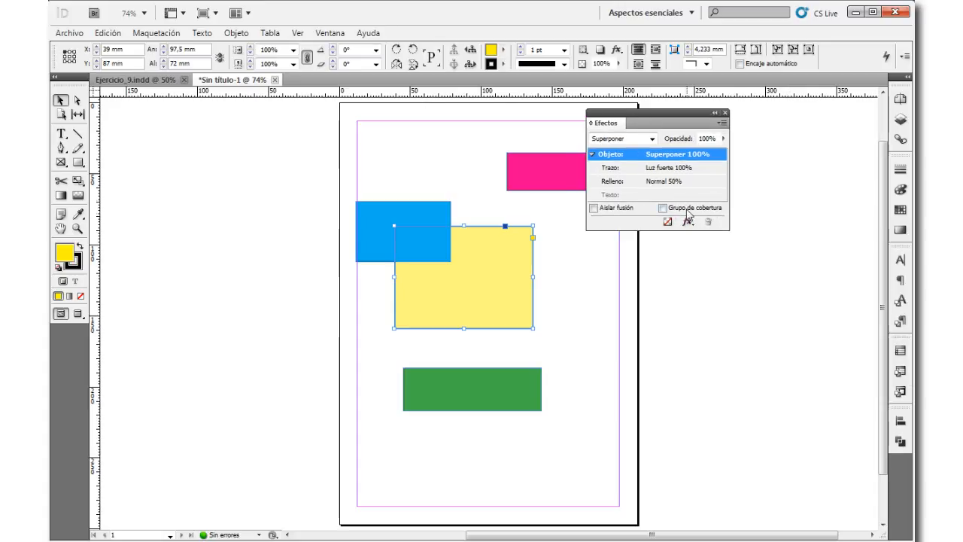
{"action": "left_click", "coordinate": [688, 222]}
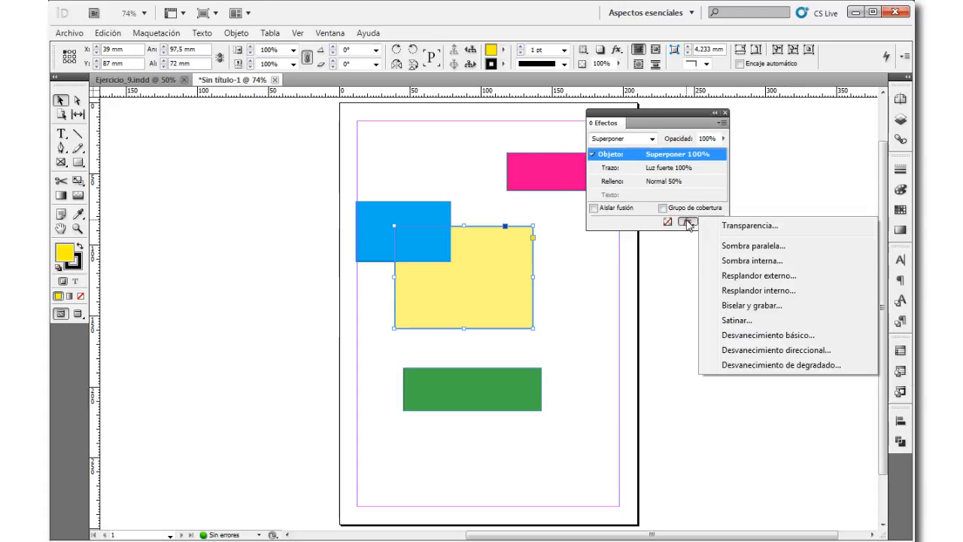
{"action": "left_click", "coordinate": [761, 246]}
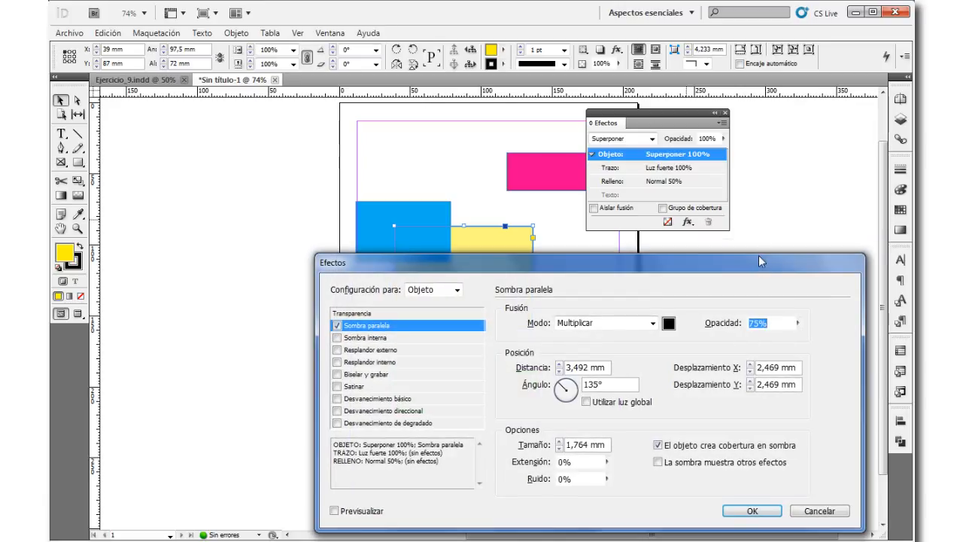
{"action": "left_click_drag", "start_coordinate": [726, 257], "coordinate": [670, 139]}
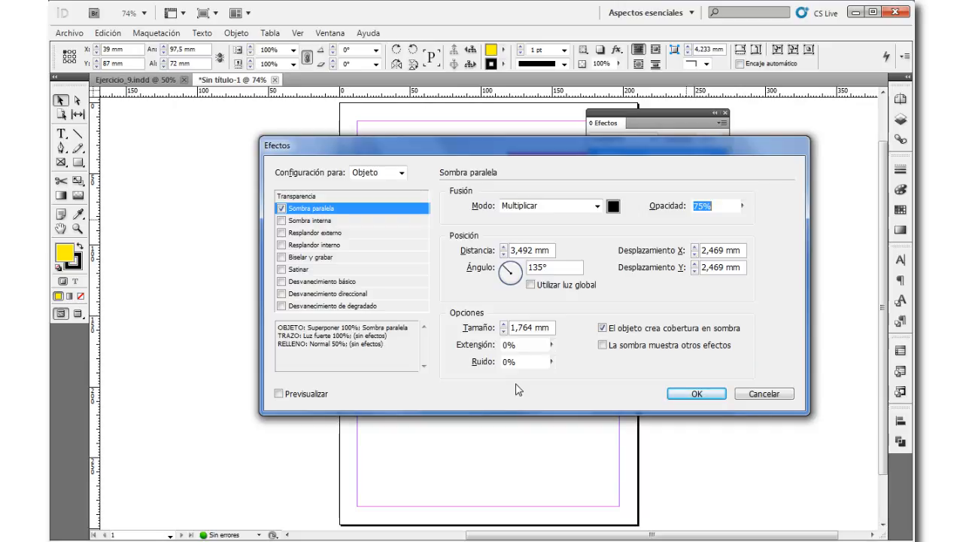
Preview the Sombra paralela effect on the yellow rectangle and discard it without applying.
{"action": "left_click", "coordinate": [314, 221]}
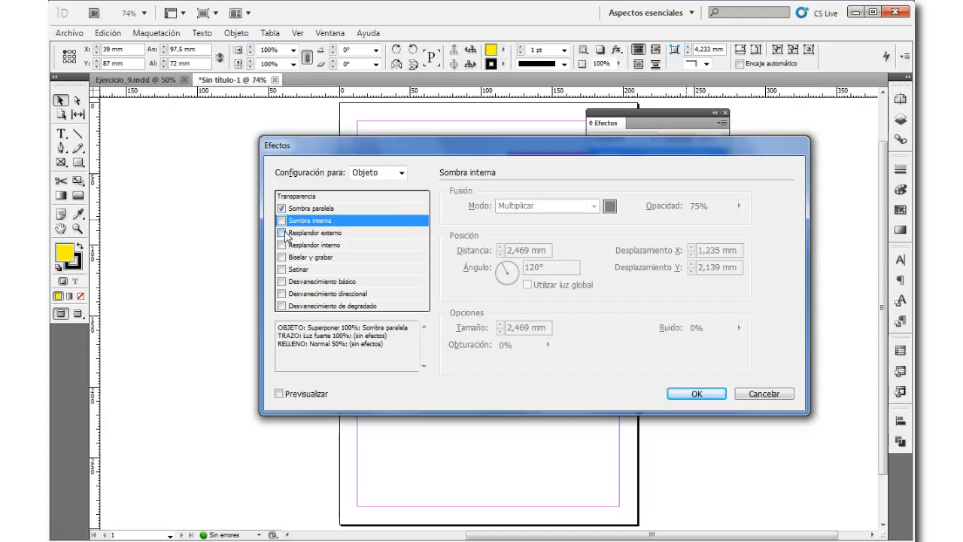
{"action": "left_click", "coordinate": [282, 232]}
{"action": "left_click", "coordinate": [281, 233]}
{"action": "left_click", "coordinate": [323, 211]}
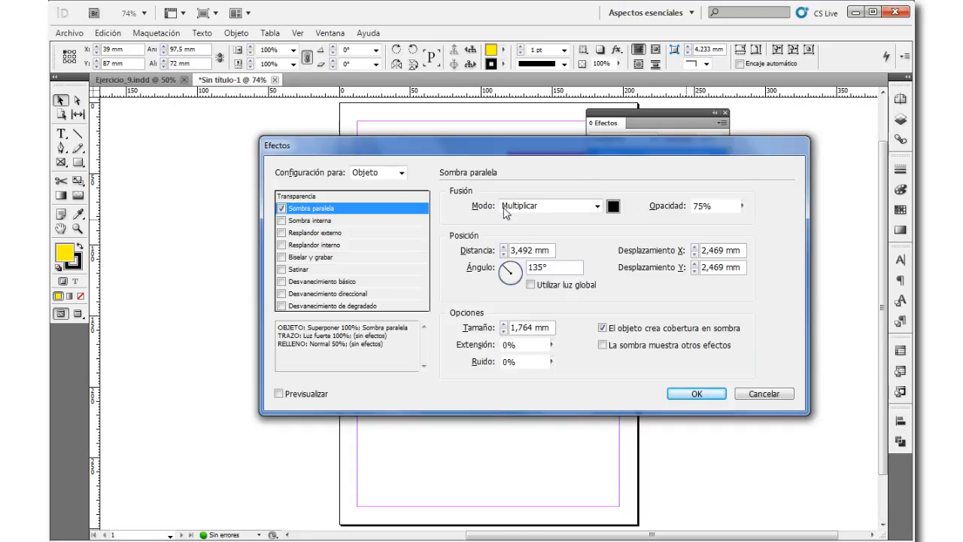
{"action": "left_click_drag", "start_coordinate": [552, 150], "coordinate": [799, 79]}
{"action": "left_click", "coordinate": [527, 321]}
{"action": "left_click_drag", "start_coordinate": [664, 73], "coordinate": [714, 79]}
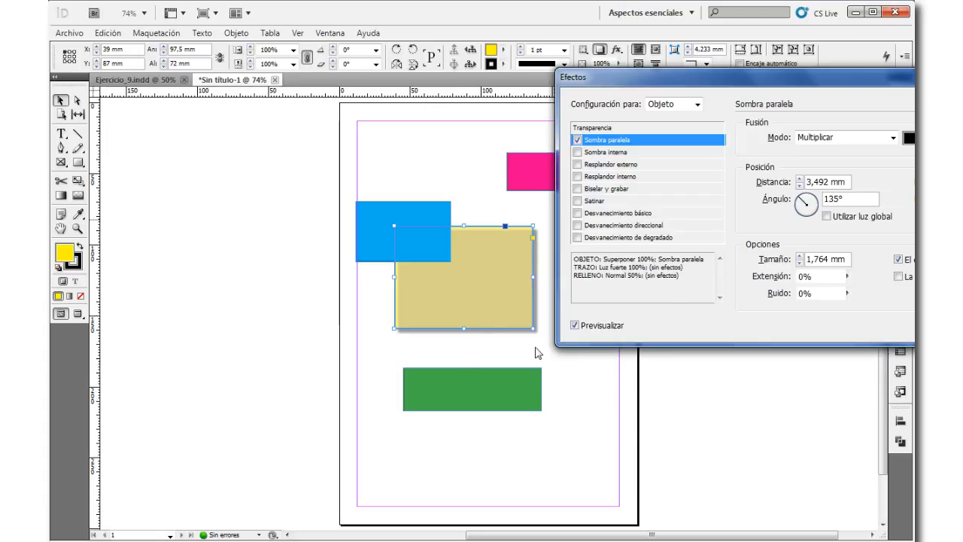
{"action": "key", "text": "Escape"}
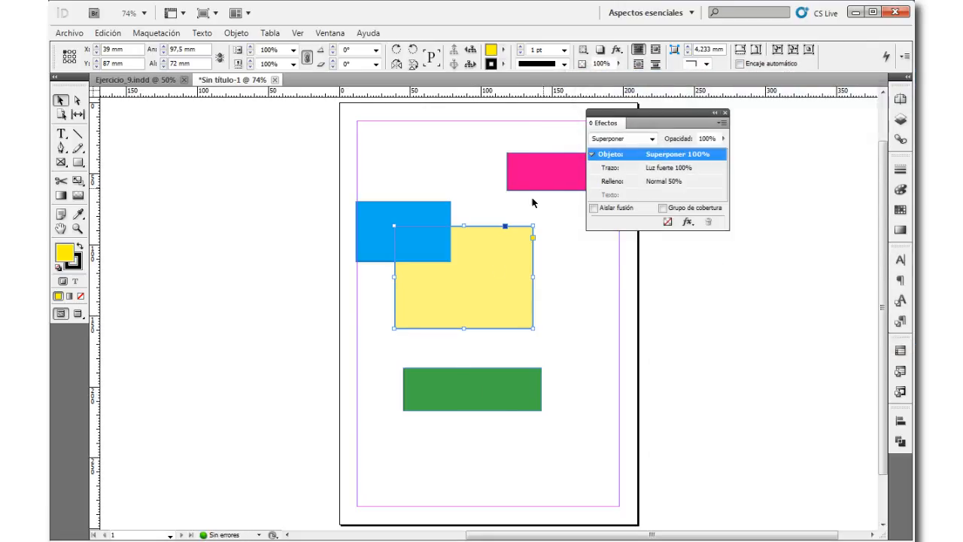
Turn on the Sombra paralela effect for the whole green rectangle, keeping the rectangle in view.
{"action": "left_click", "coordinate": [463, 394]}
{"action": "left_click", "coordinate": [686, 222]}
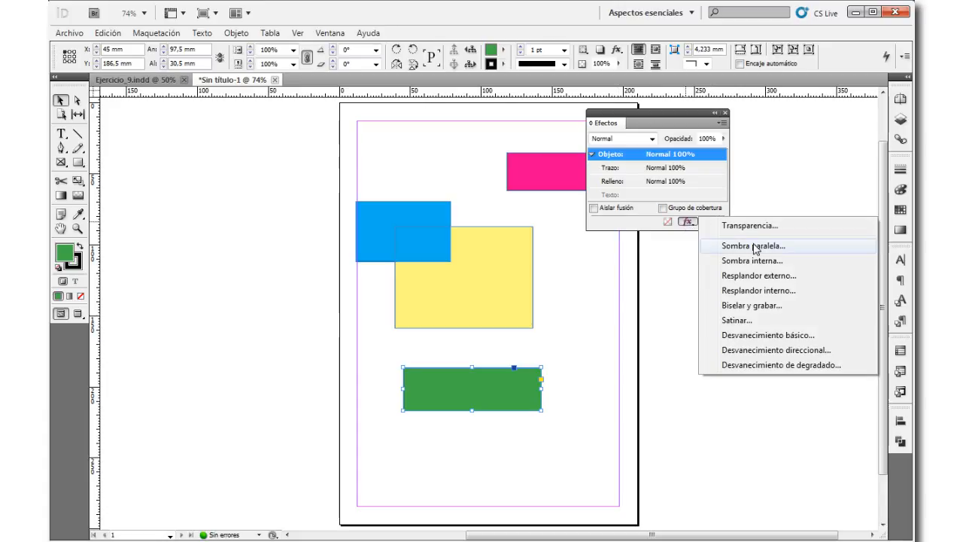
{"action": "left_click", "coordinate": [754, 249]}
{"action": "left_click_drag", "start_coordinate": [698, 94], "coordinate": [440, 27]}
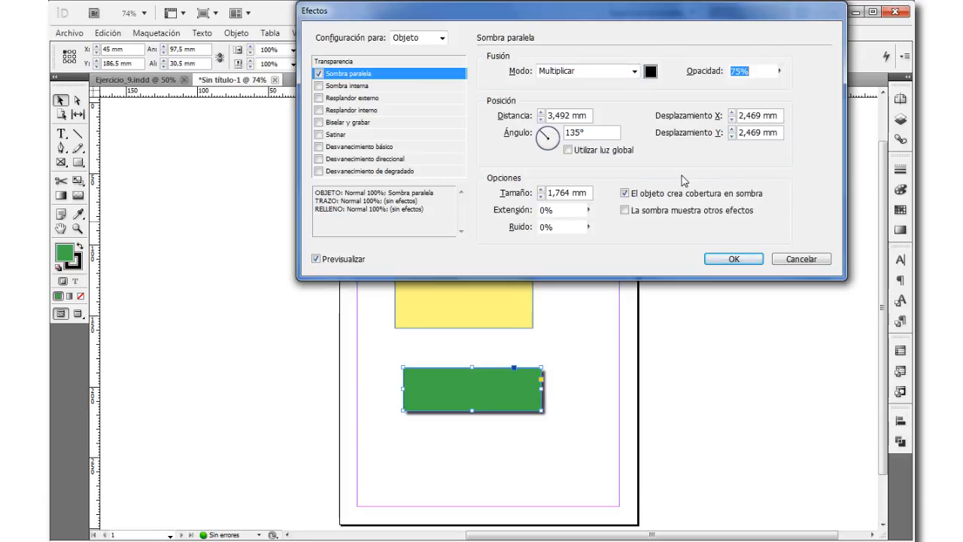
Try the Sombra interna and Resplandor externo effects on the green rectangle, turning each off again.
{"action": "left_click", "coordinate": [346, 88]}
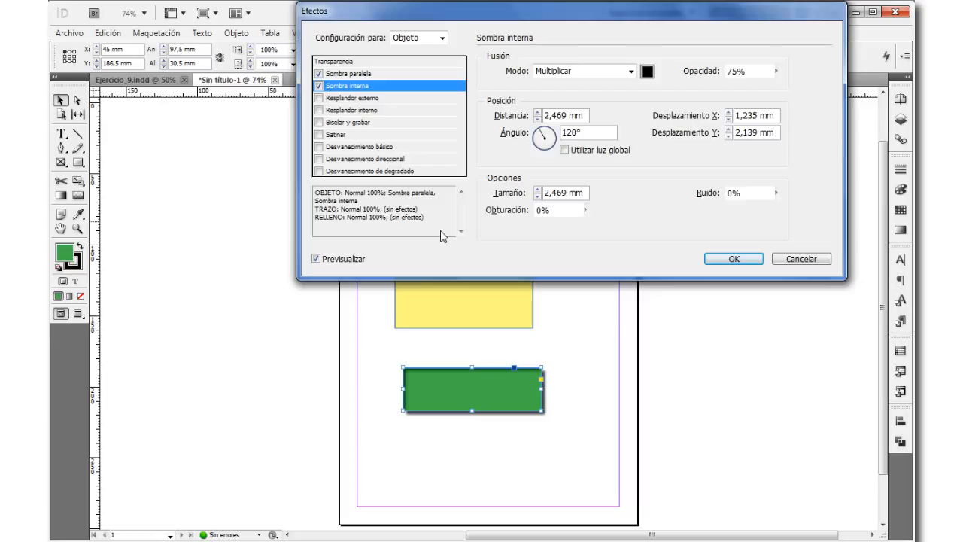
{"action": "left_click", "coordinate": [319, 86]}
{"action": "left_click", "coordinate": [319, 98]}
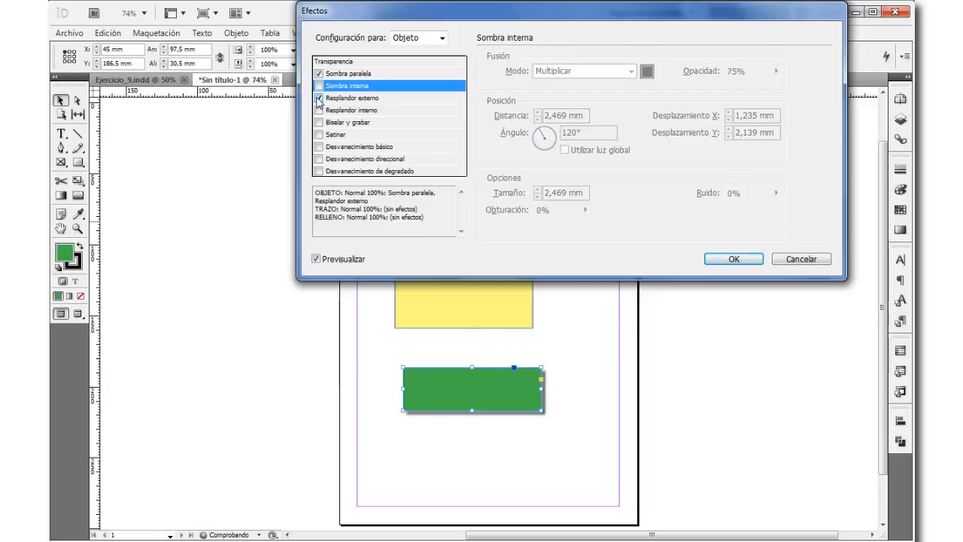
{"action": "left_click", "coordinate": [319, 98]}
Add a Resplandor interno of 13 mm size and a Biselar y grabar effect to the green rectangle, and apply the effects.
{"action": "left_click", "coordinate": [319, 109]}
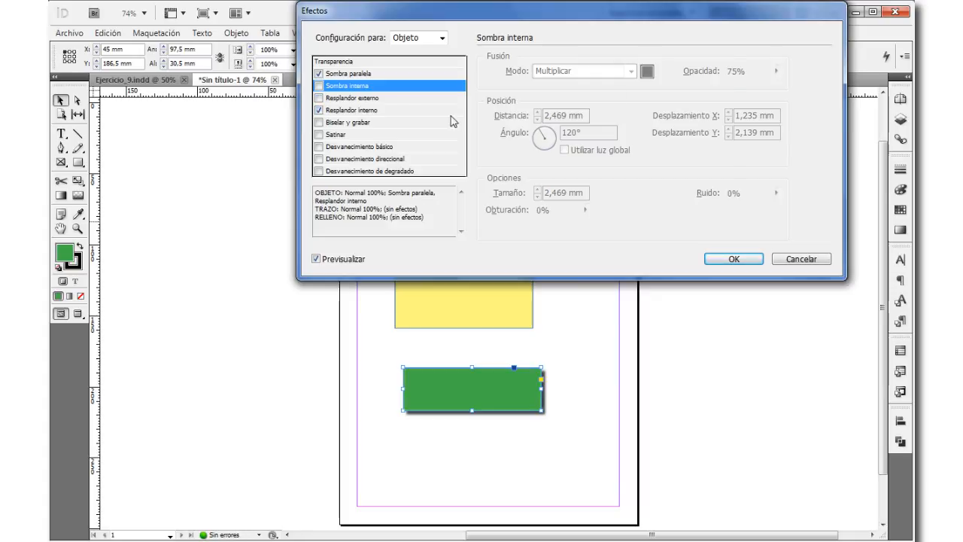
{"action": "left_click", "coordinate": [388, 112]}
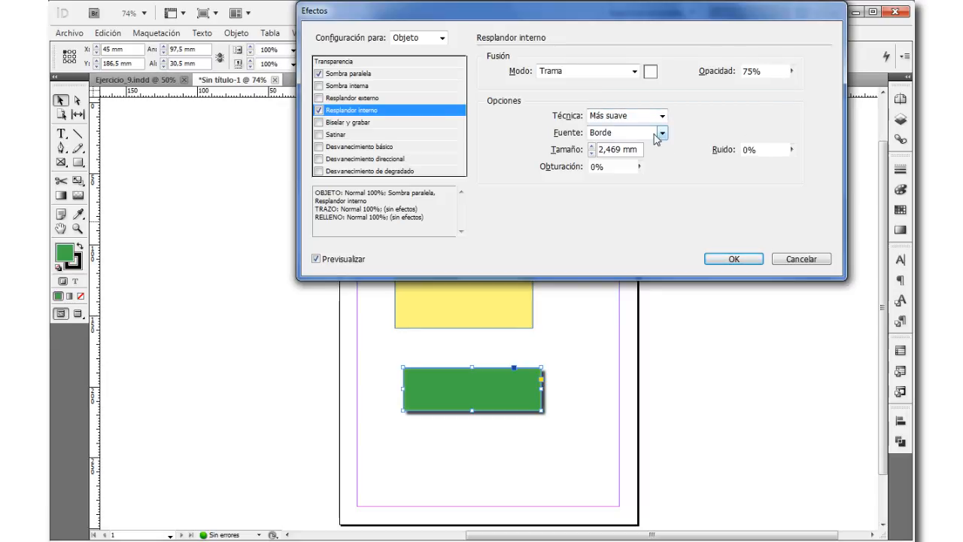
{"action": "left_click", "coordinate": [592, 146]}
{"action": "left_click", "coordinate": [591, 146]}
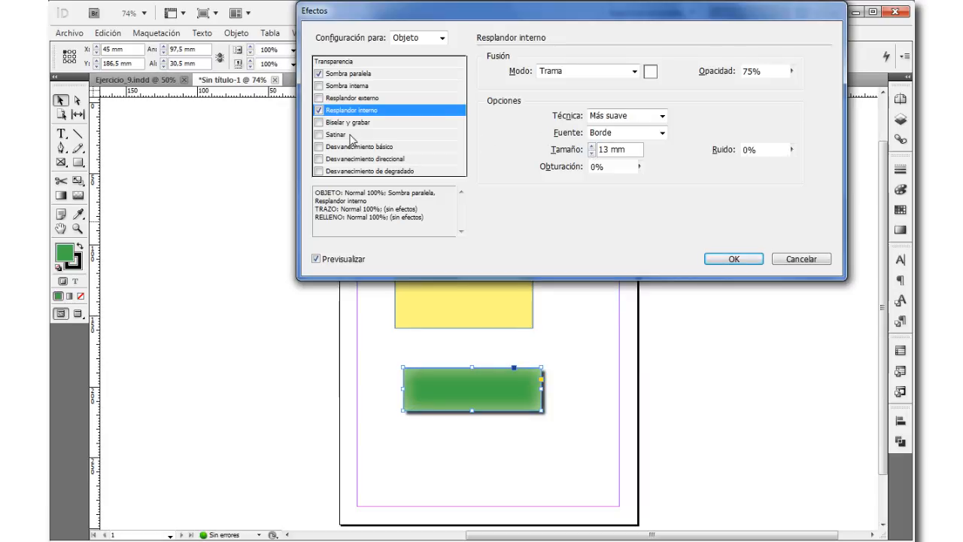
{"action": "left_click", "coordinate": [319, 123]}
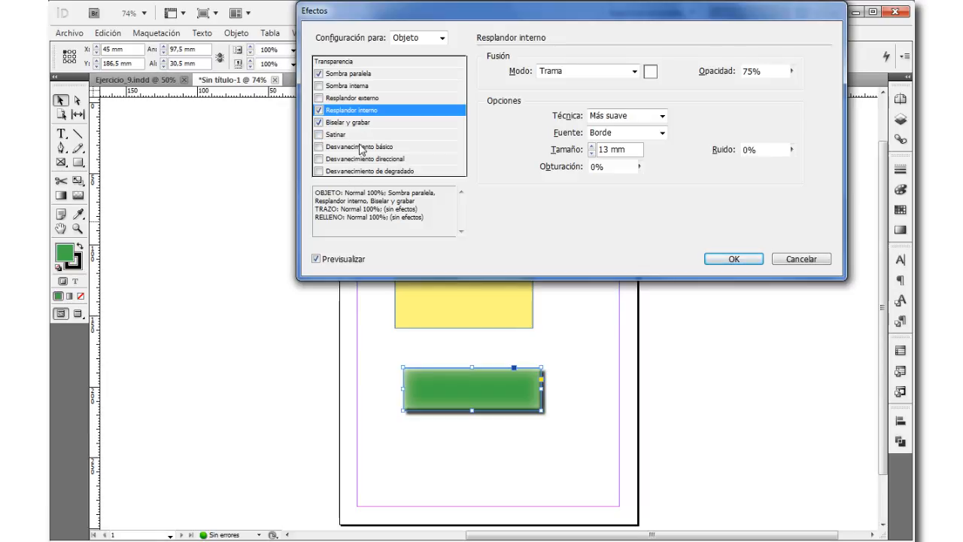
{"action": "left_click", "coordinate": [748, 259]}
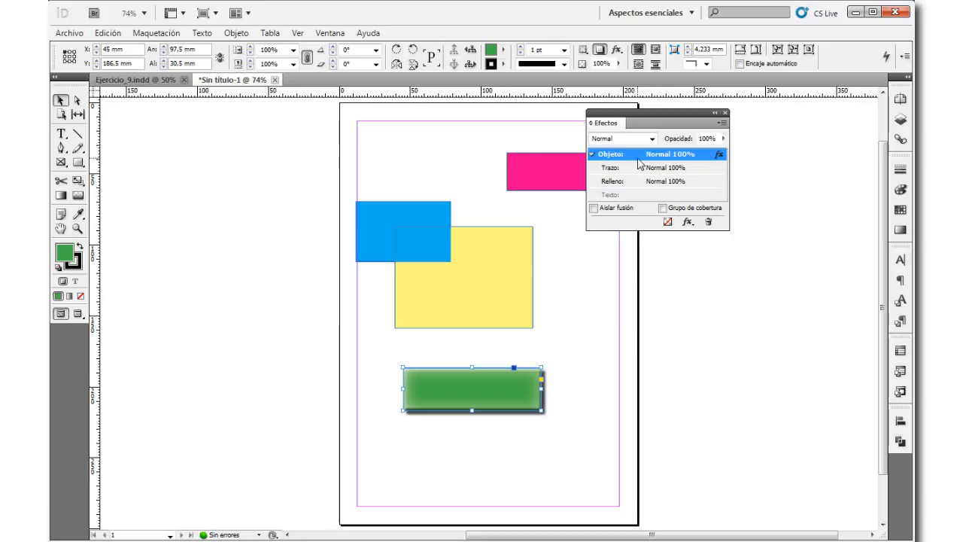
Reopen the green rectangle's applied effects for review, accept them as they are and deselect the rectangle.
{"action": "double_click", "coordinate": [718, 156]}
{"action": "left_click_drag", "start_coordinate": [501, 6], "coordinate": [434, 33]}
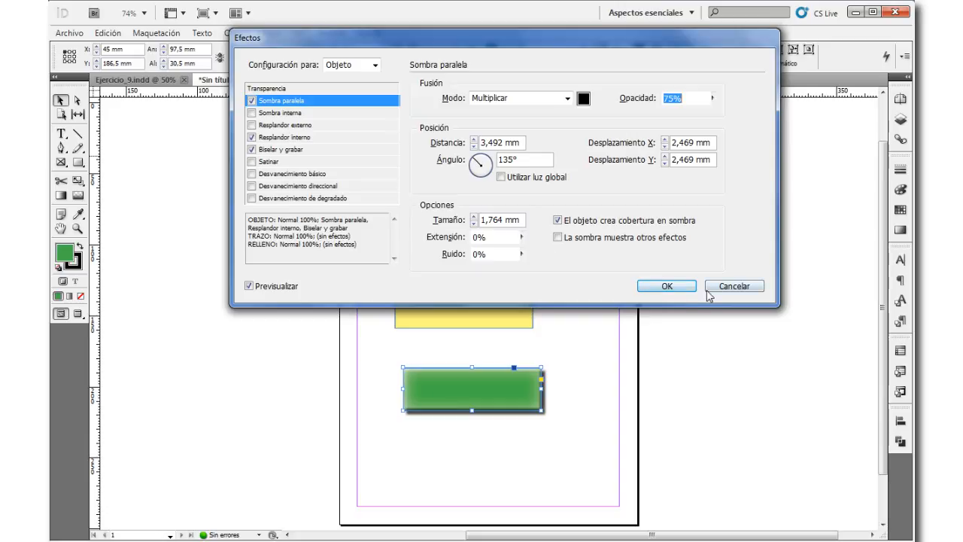
{"action": "left_click", "coordinate": [668, 289]}
{"action": "left_click", "coordinate": [668, 294]}
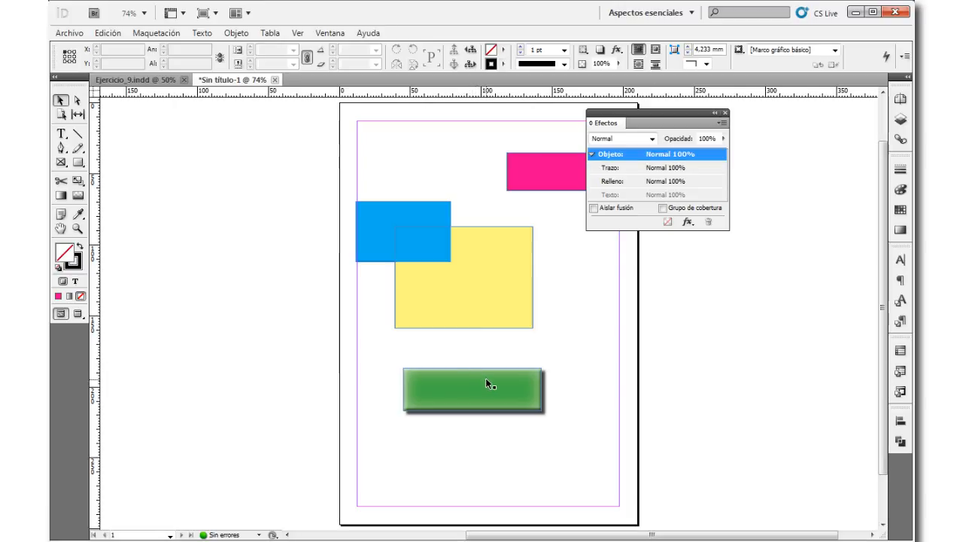
Show the Estilos de objeto panel beside the page and create a new object style from the green rectangle.
{"action": "left_click", "coordinate": [525, 398]}
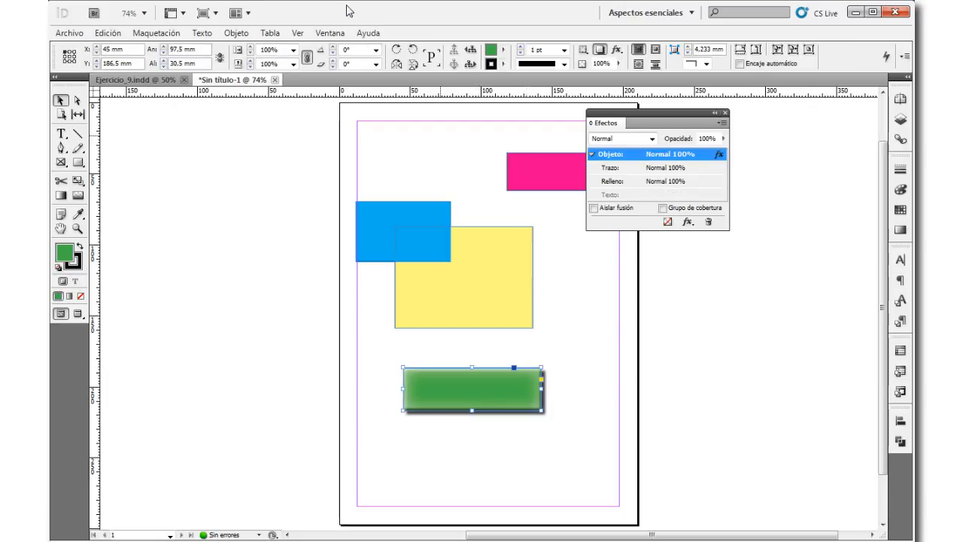
{"action": "left_click", "coordinate": [330, 33]}
{"action": "mouse_move", "coordinate": [380, 130]}
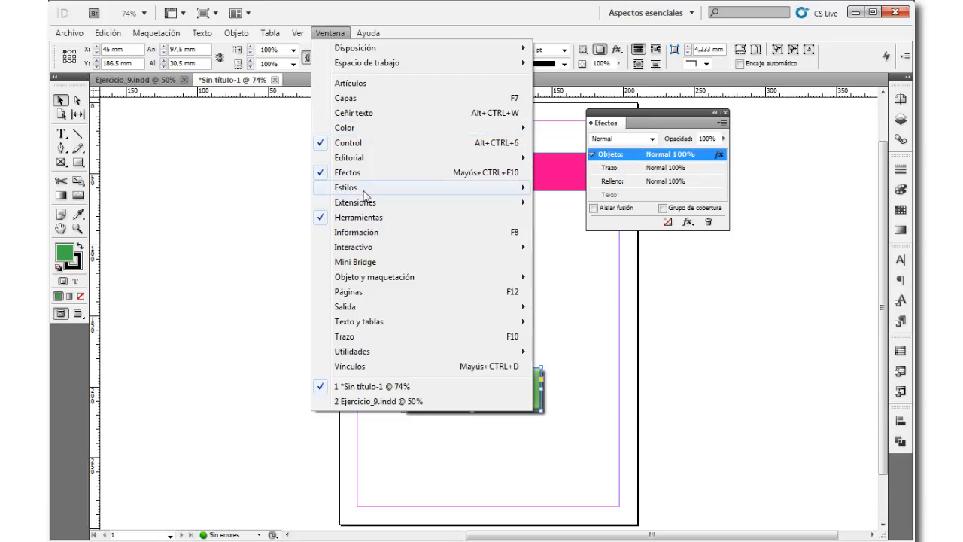
{"action": "mouse_move", "coordinate": [375, 189]}
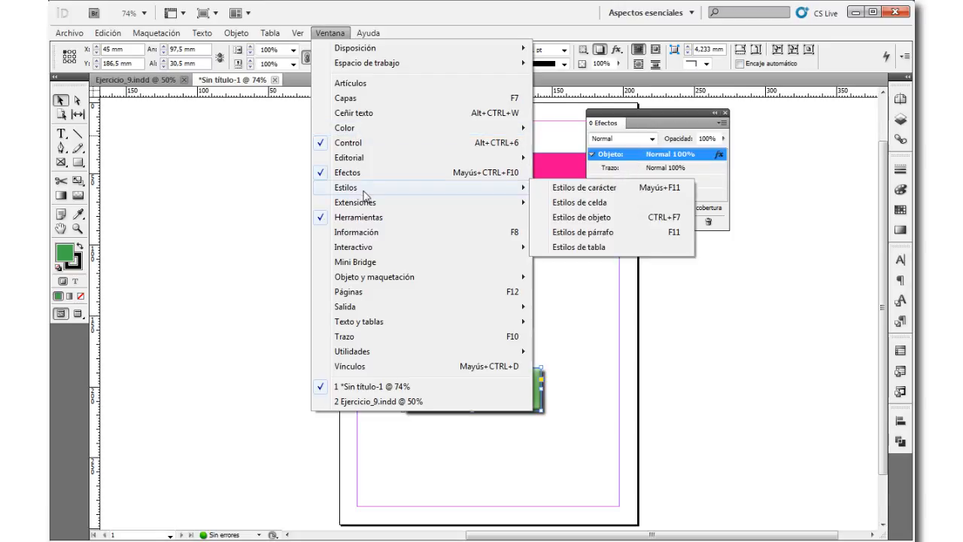
{"action": "left_click", "coordinate": [606, 219]}
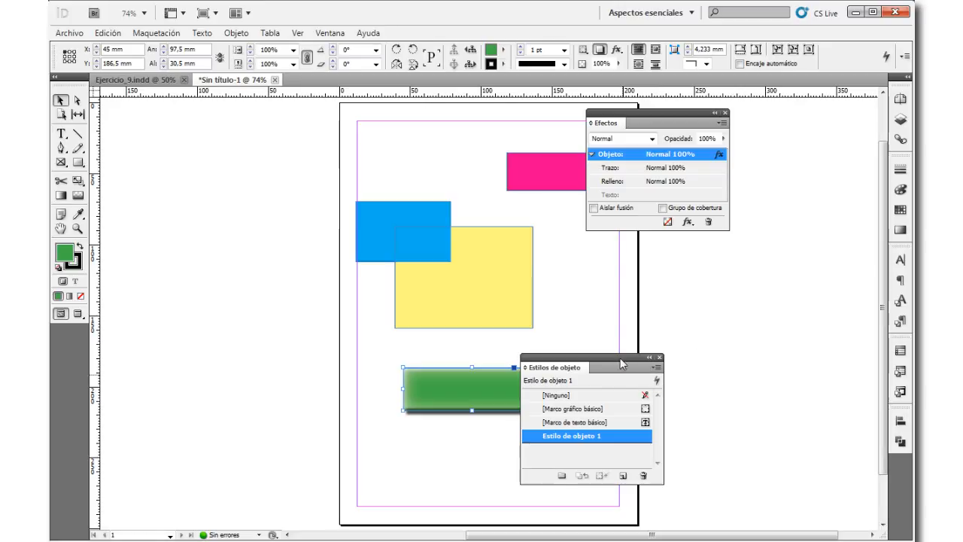
{"action": "left_click_drag", "start_coordinate": [610, 364], "coordinate": [765, 276]}
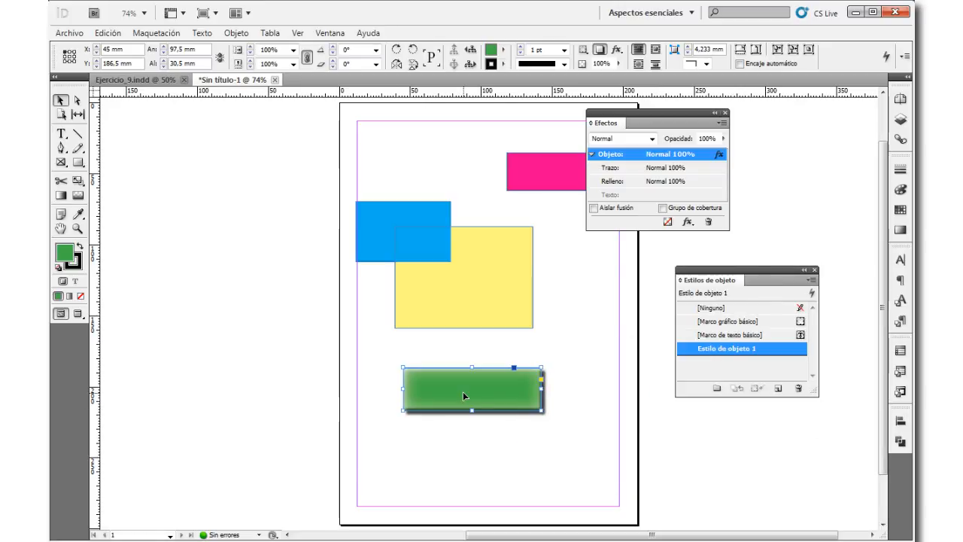
{"action": "left_click", "coordinate": [778, 388]}
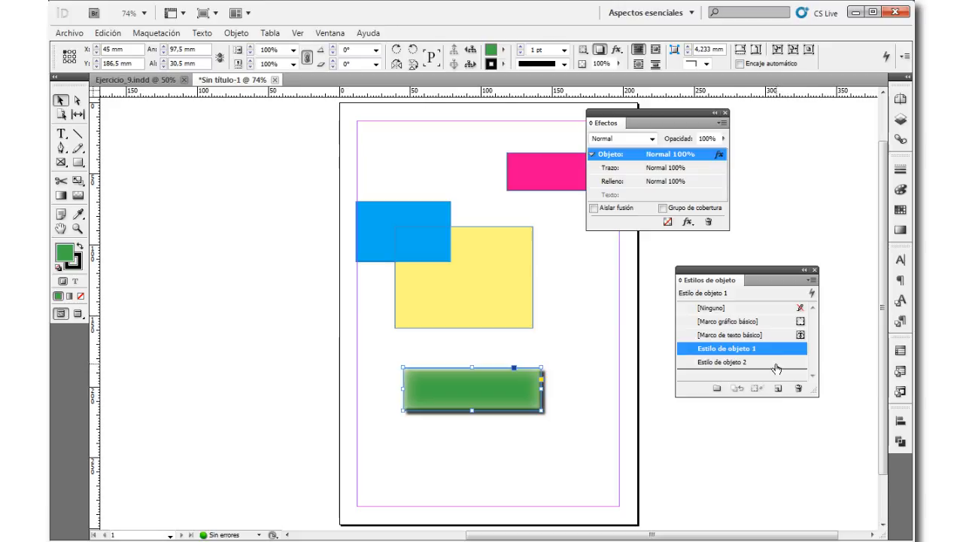
Exclude the Relleno and Trazo attributes from the new object style and save its options.
{"action": "double_click", "coordinate": [775, 363]}
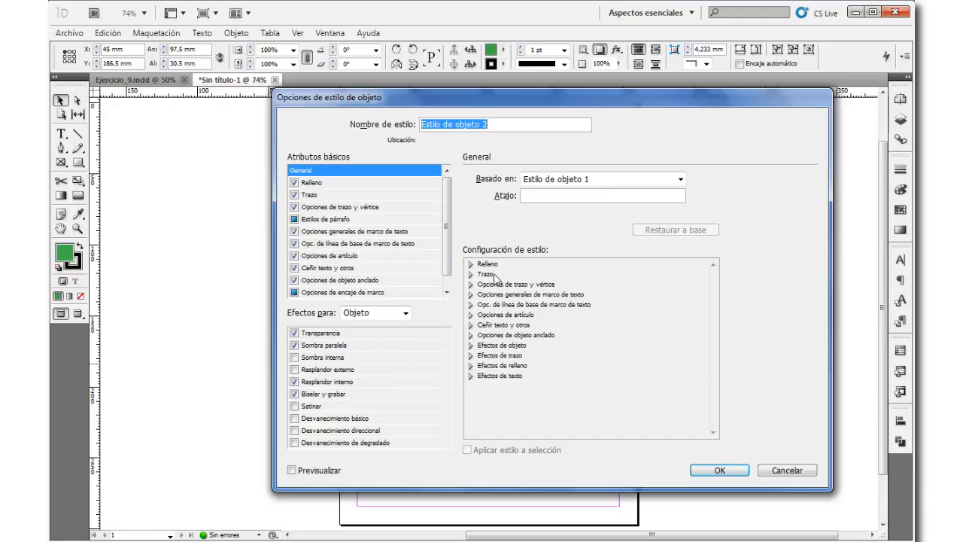
{"action": "left_click", "coordinate": [315, 184]}
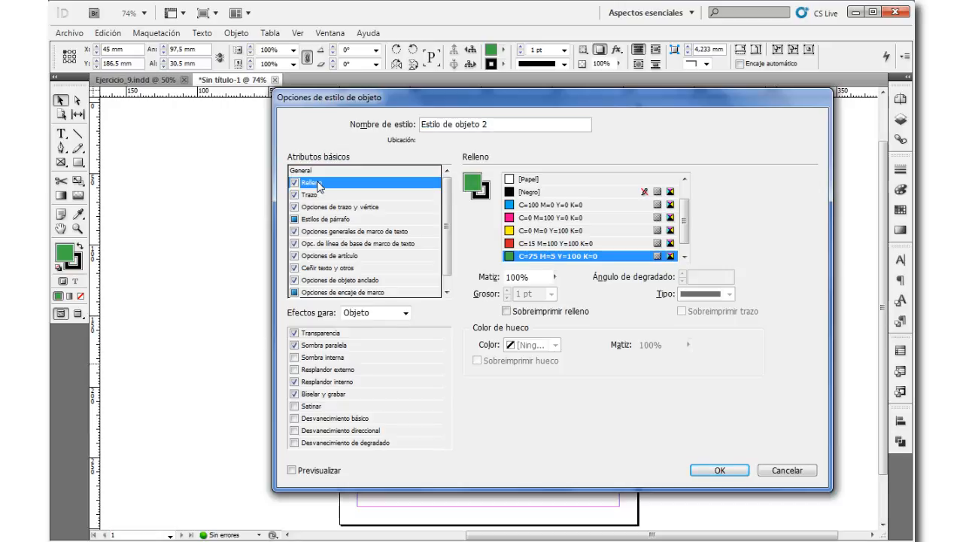
{"action": "left_click", "coordinate": [294, 183]}
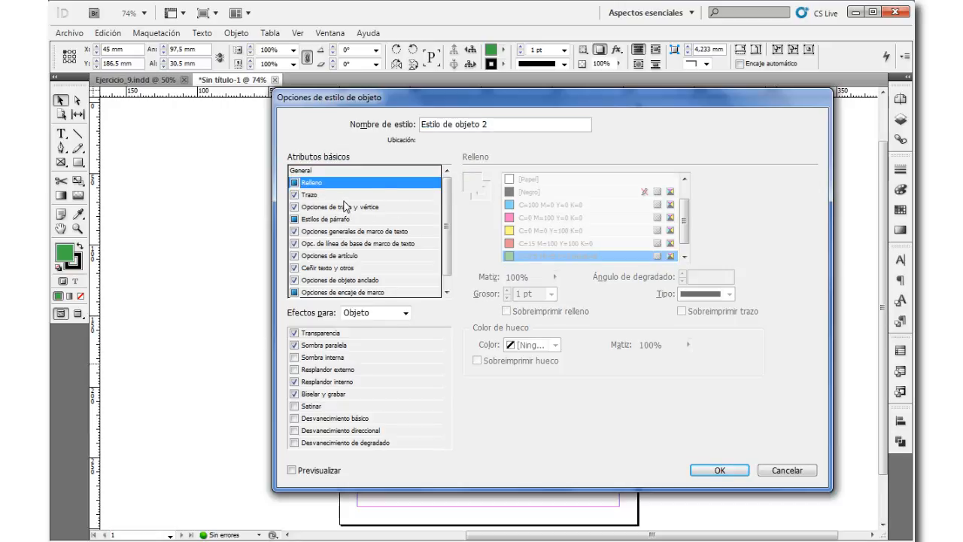
{"action": "left_click", "coordinate": [331, 195]}
{"action": "left_click", "coordinate": [294, 195]}
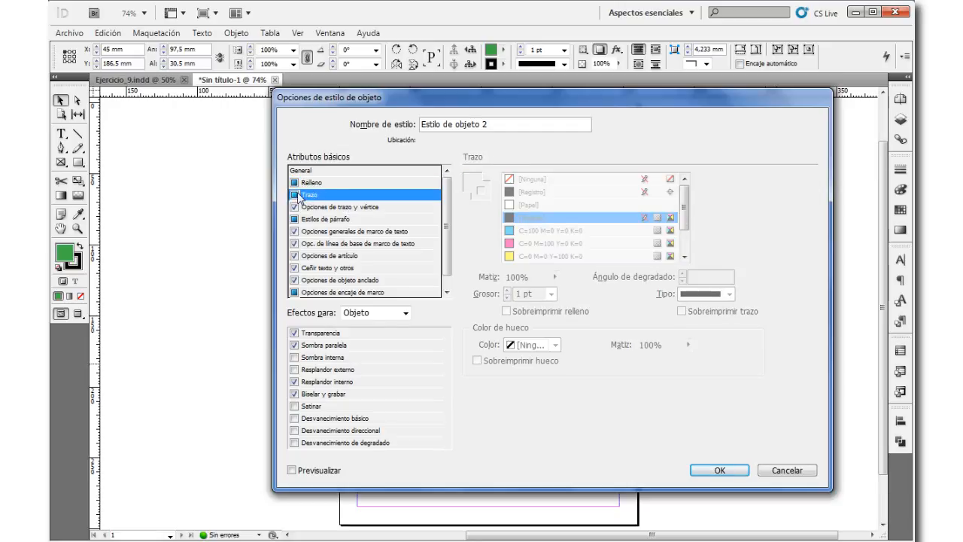
{"action": "left_click_drag", "start_coordinate": [508, 98], "coordinate": [804, 81]}
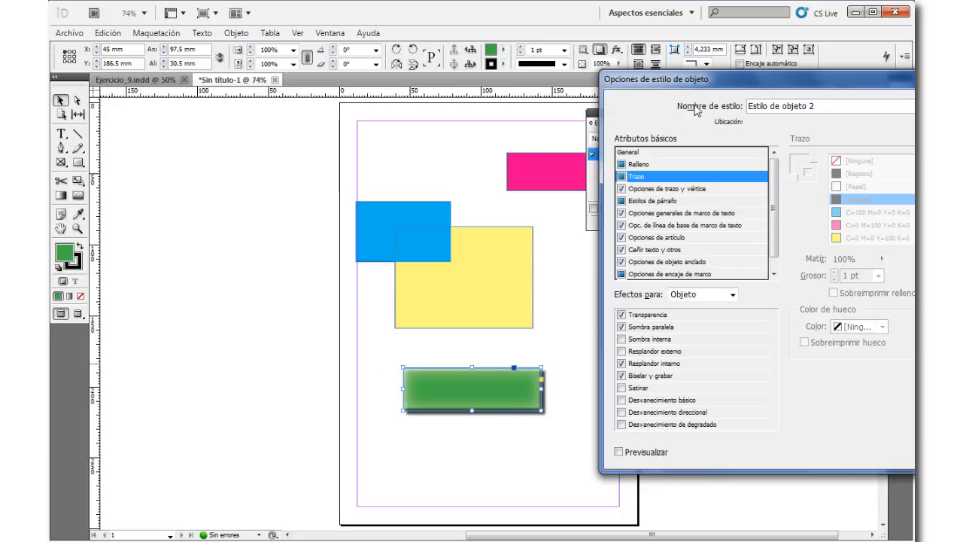
{"action": "left_click_drag", "start_coordinate": [698, 83], "coordinate": [316, 53]}
{"action": "left_click", "coordinate": [653, 421]}
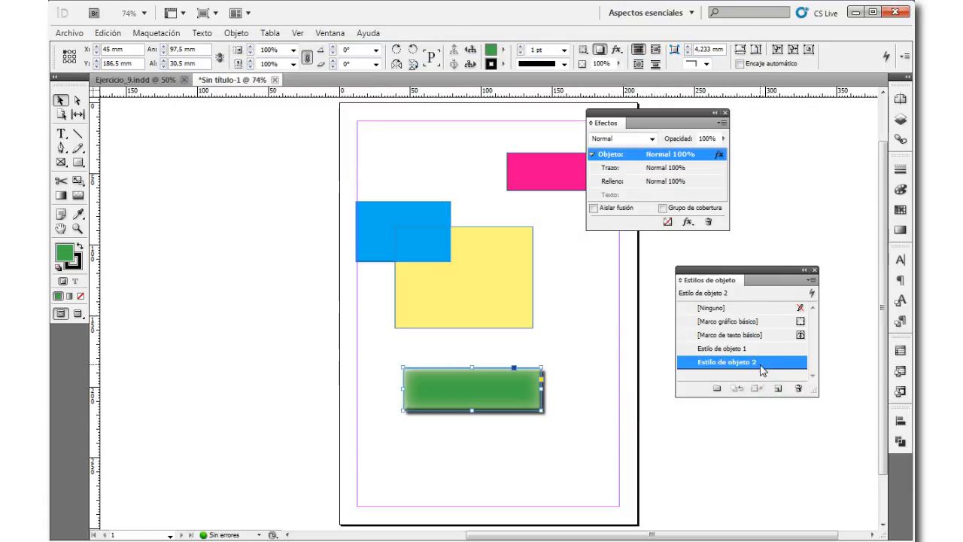
Rename the new object style based on the green rectangle as "estilo propio".
{"action": "double_click", "coordinate": [772, 367]}
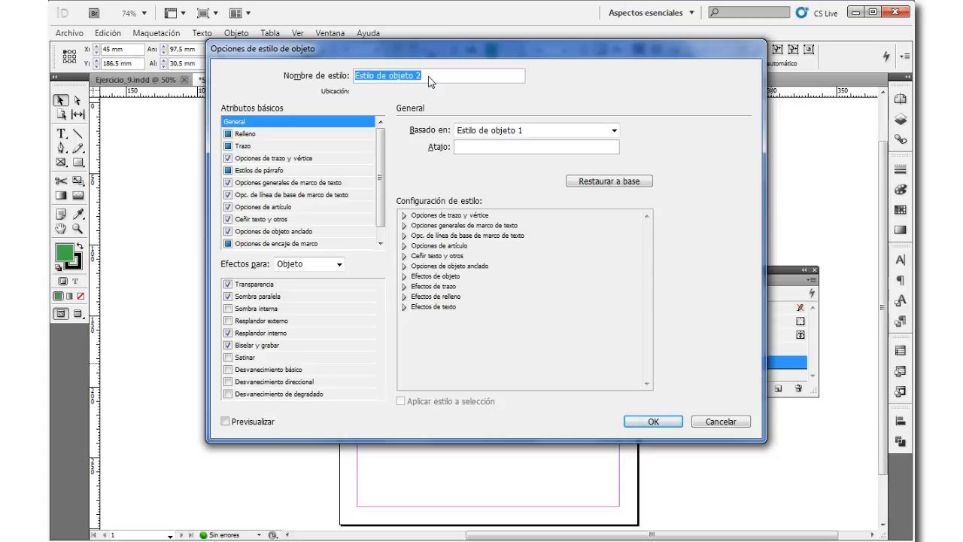
{"action": "type", "text": "estilo"}
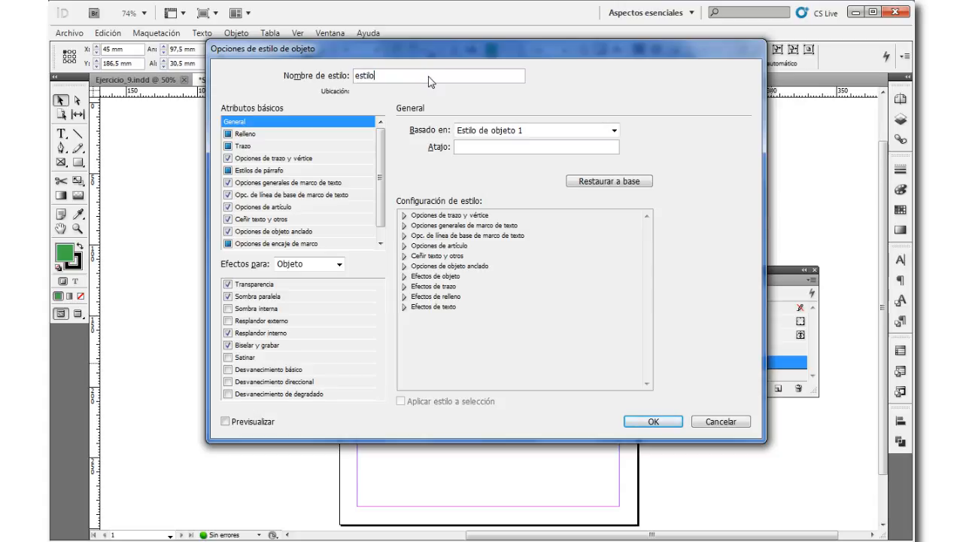
{"action": "type", "text": " propio"}
{"action": "left_click", "coordinate": [654, 422]}
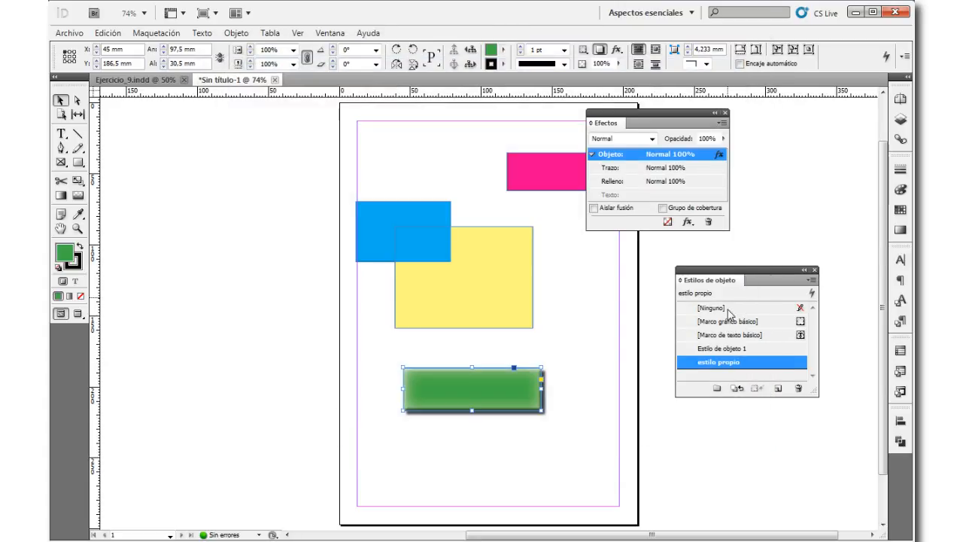
Try the estilo propio style on the magenta rectangle, moving the Efectos panel clear of it, and undo the style.
{"action": "left_click", "coordinate": [546, 181]}
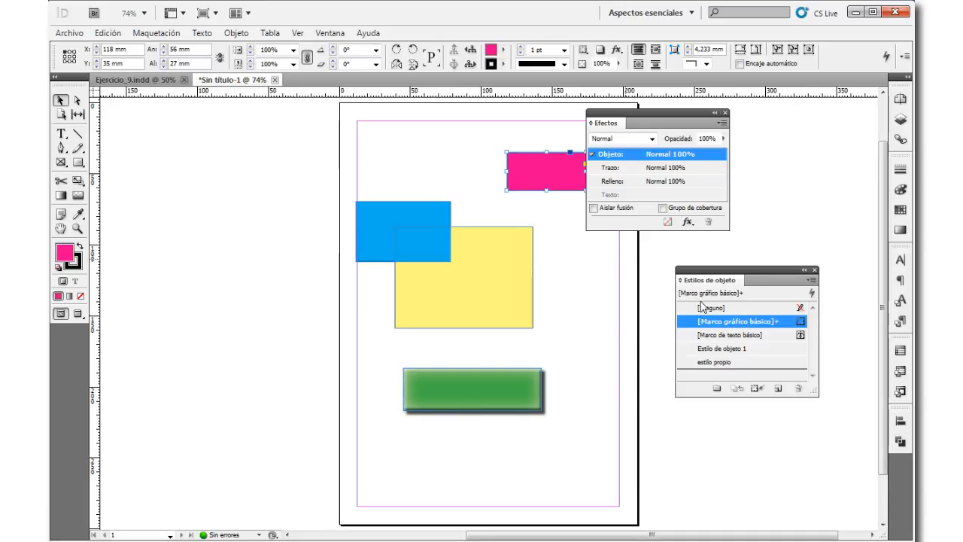
{"action": "left_click", "coordinate": [752, 364]}
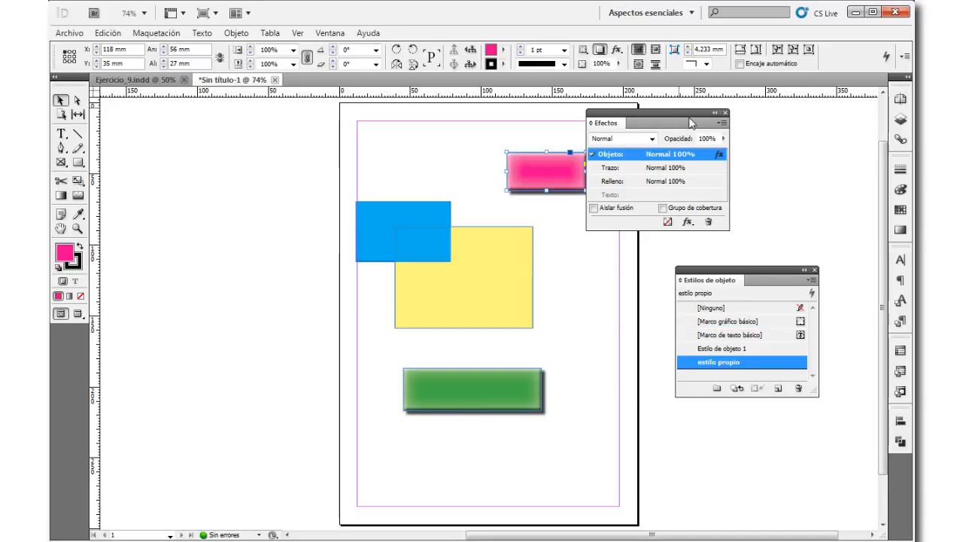
{"action": "left_click_drag", "start_coordinate": [671, 115], "coordinate": [781, 98]}
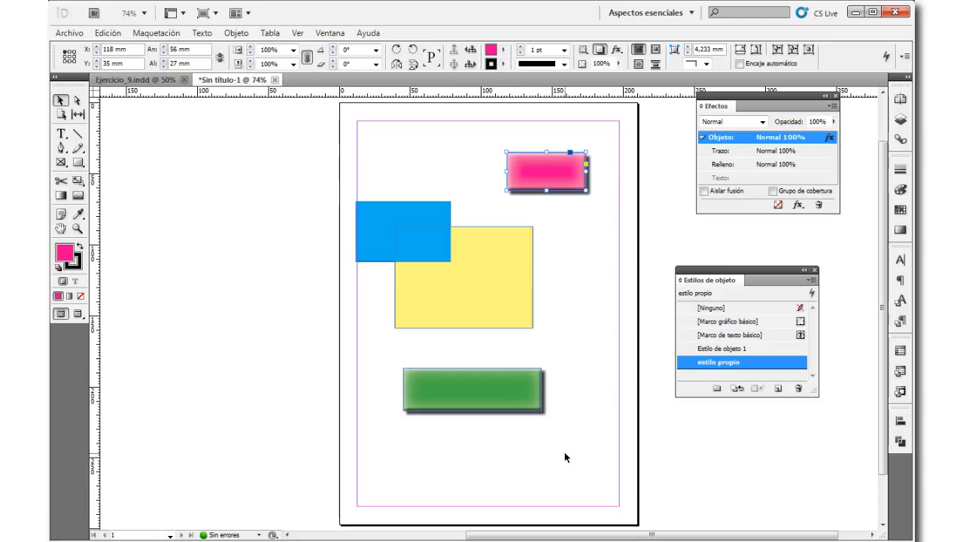
{"action": "key", "text": "ctrl+z"}
Create another object style from the green rectangle with Relleno and Trazo included, and apply it to the magenta rectangle.
{"action": "left_click", "coordinate": [520, 407]}
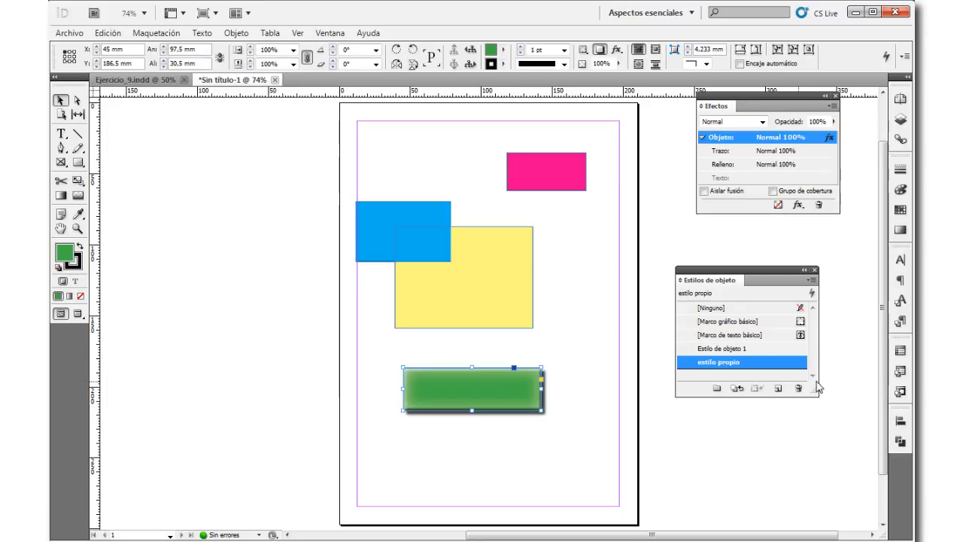
{"action": "left_click", "coordinate": [778, 388]}
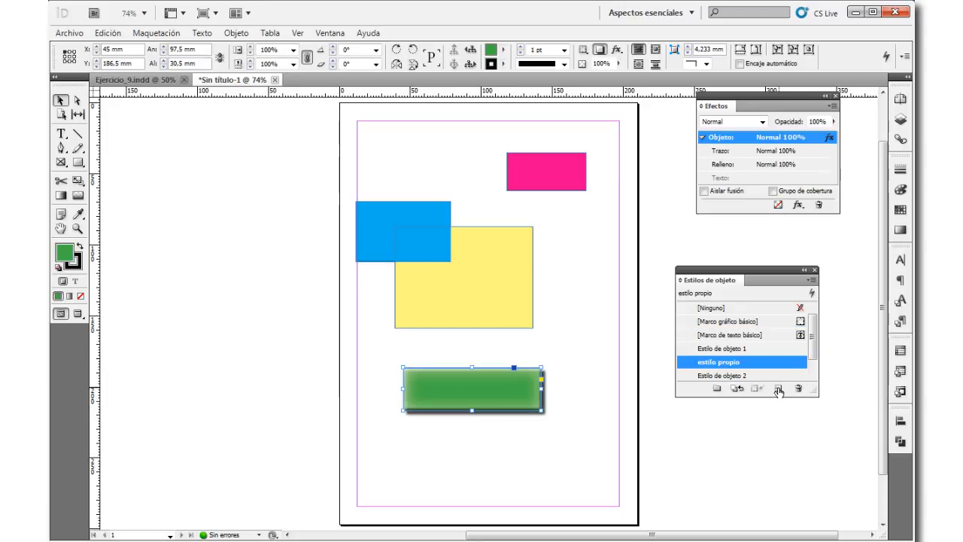
{"action": "double_click", "coordinate": [776, 375]}
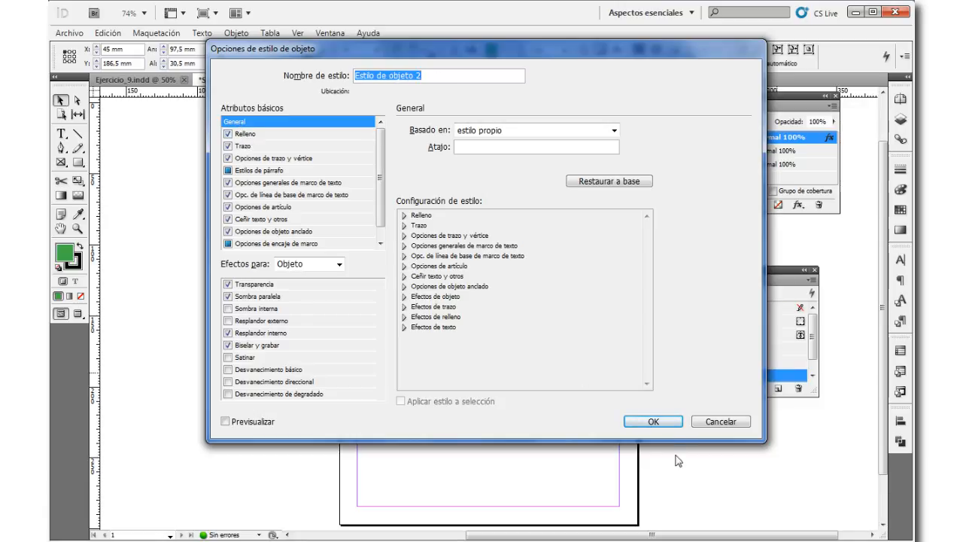
{"action": "left_click", "coordinate": [653, 421]}
{"action": "left_click", "coordinate": [546, 166]}
{"action": "left_click", "coordinate": [764, 375]}
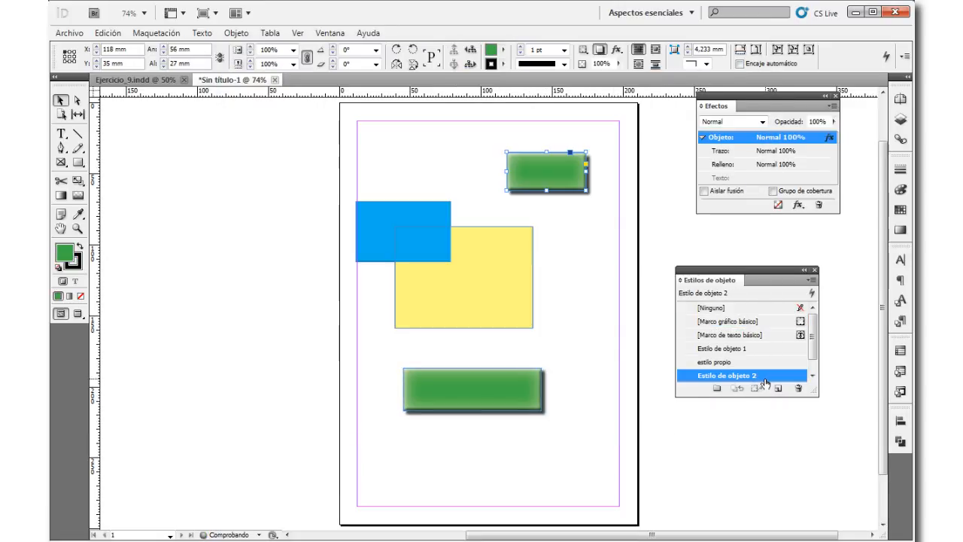